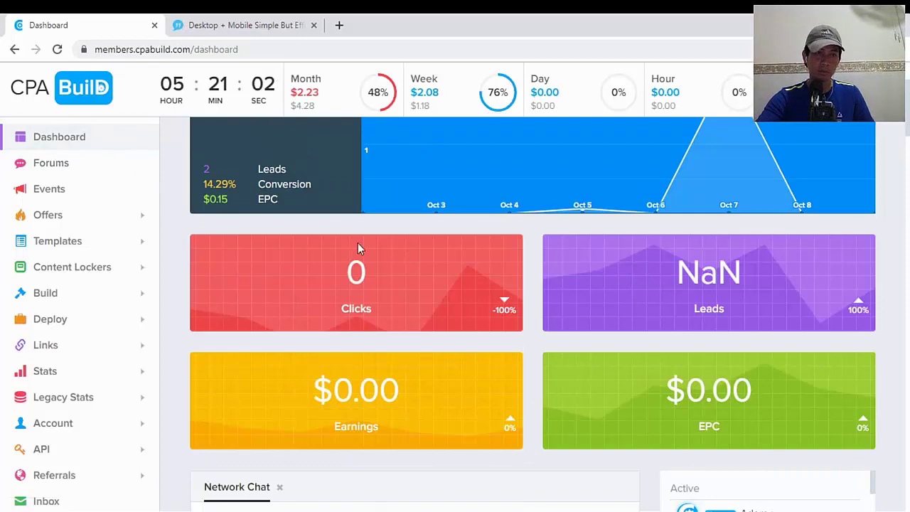
# Reload the dashboard and review its weekly income chart and the clicks, leads, earnings and EPC figures
pyautogui.scroll(2, 356, 312)
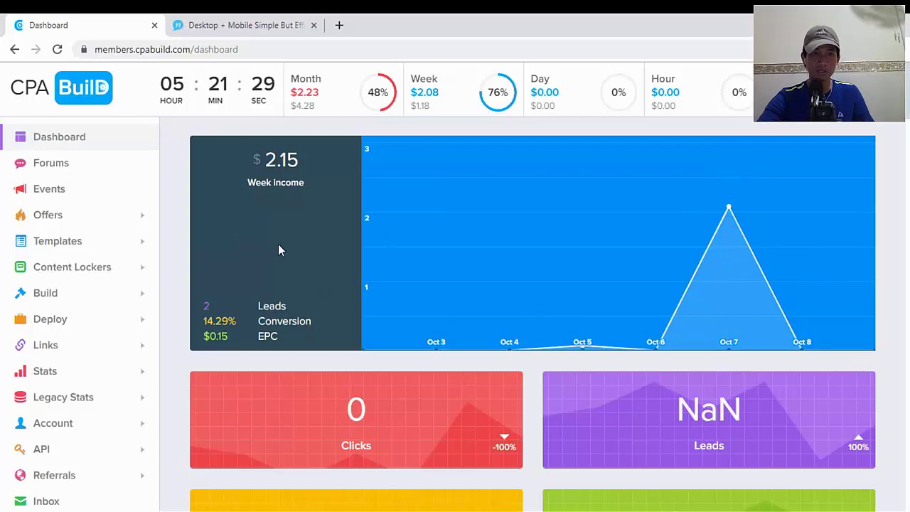
pyautogui.click(64, 142)
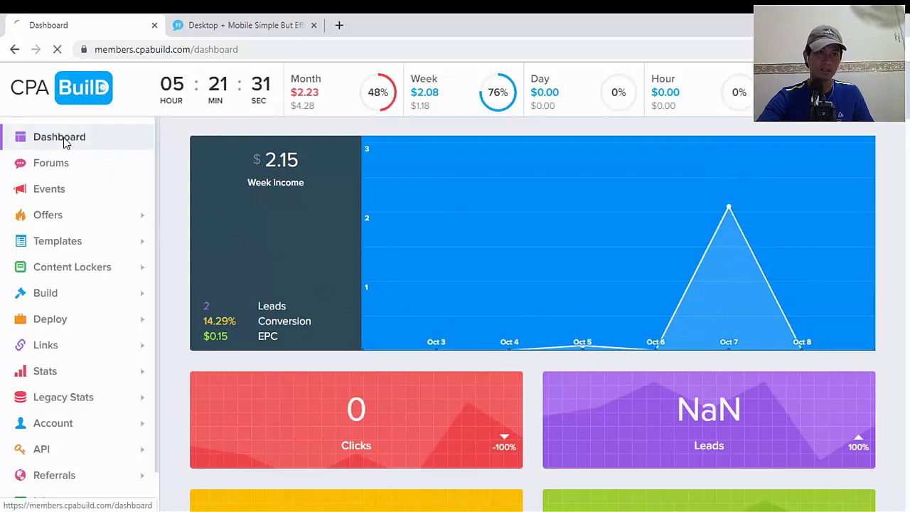
pyautogui.scroll(-2, 190, 249)
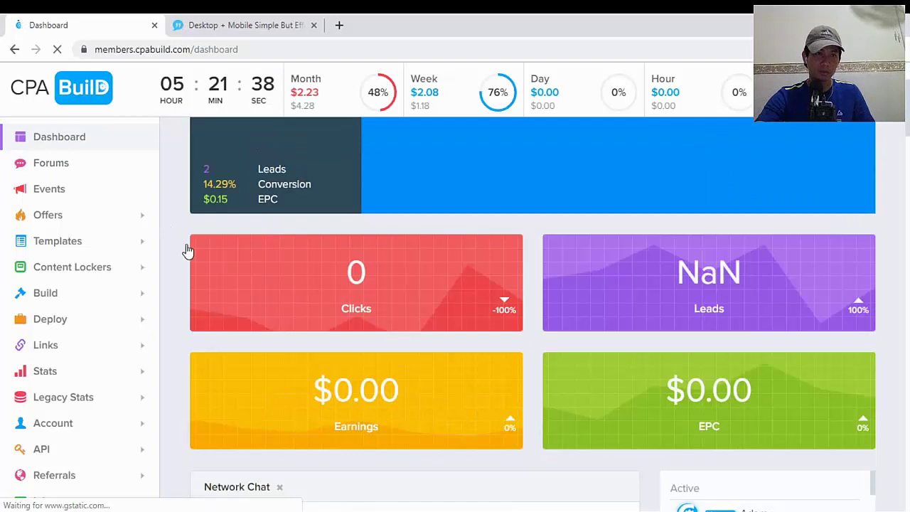
pyautogui.scroll(2, 699, 286)
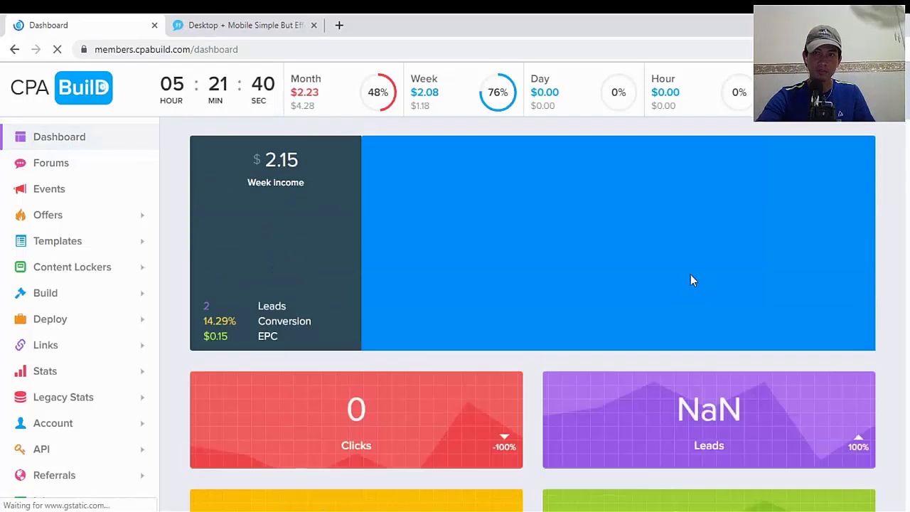
pyautogui.scroll(-2, 495, 290)
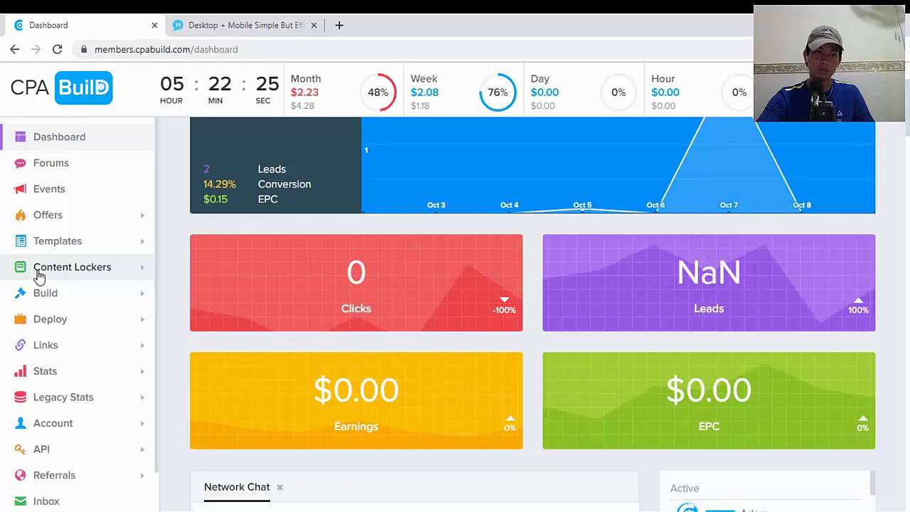
# Start a new content locker modification based on the Visual Editor by Prime template and launch the external builder
pyautogui.click(95, 274)
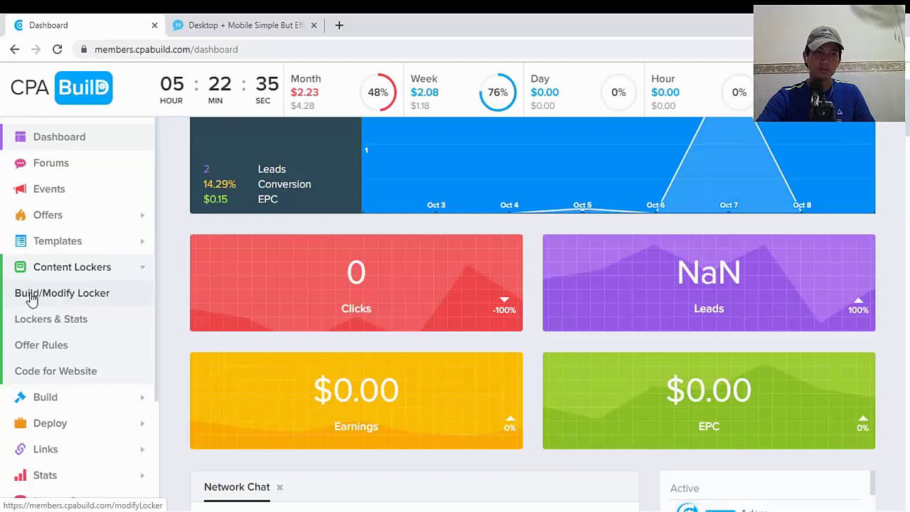
pyautogui.click(66, 295)
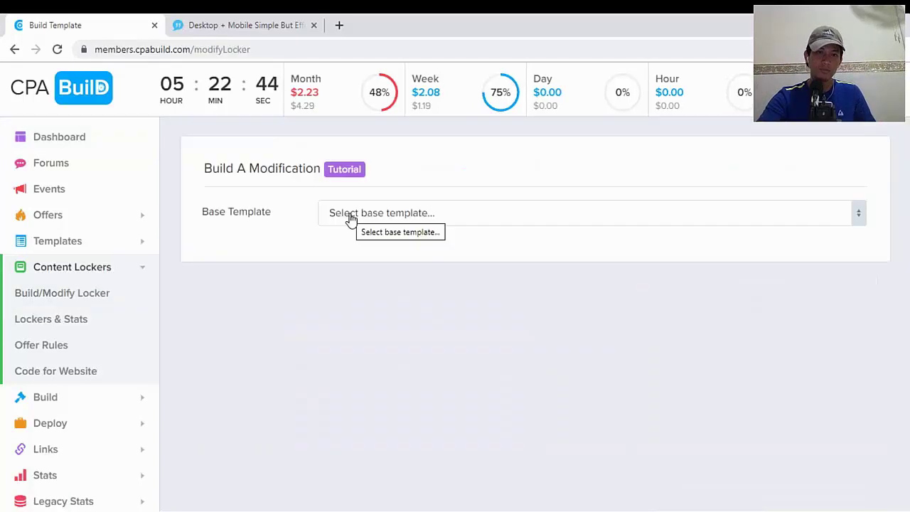
pyautogui.click(363, 221)
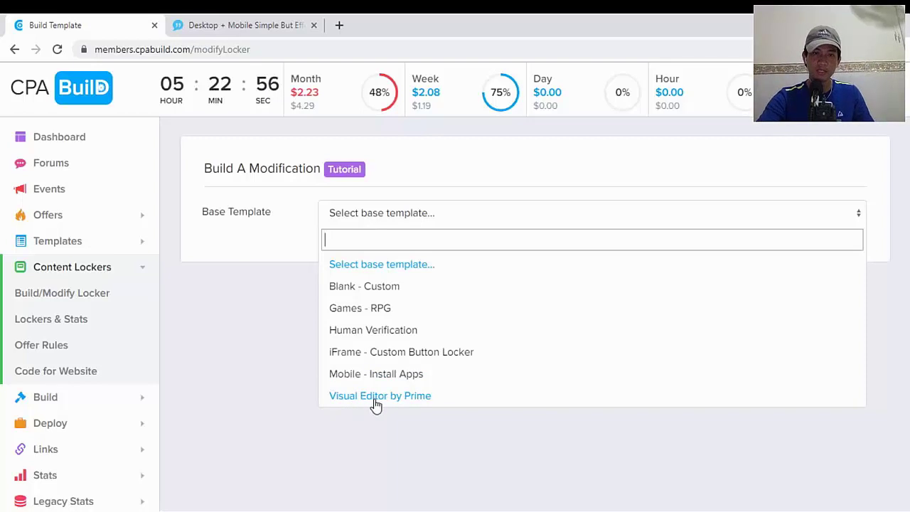
pyautogui.click(409, 401)
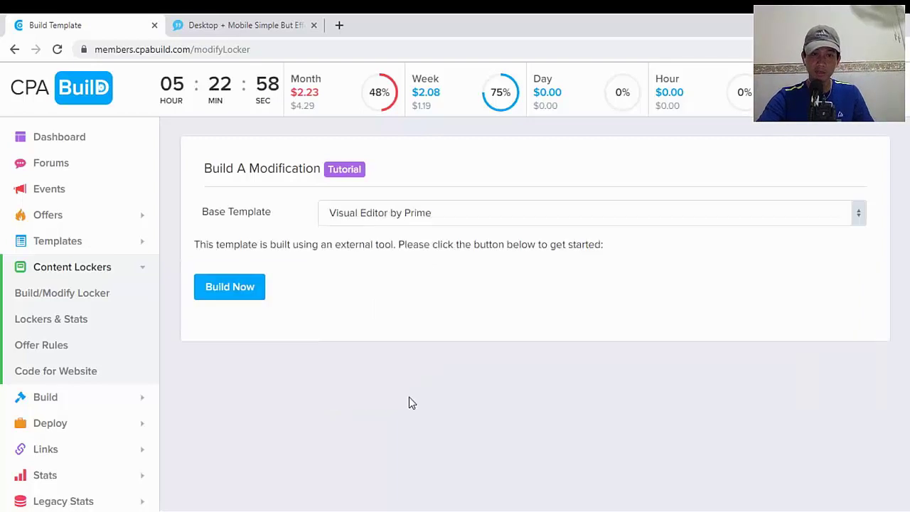
pyautogui.click(234, 291)
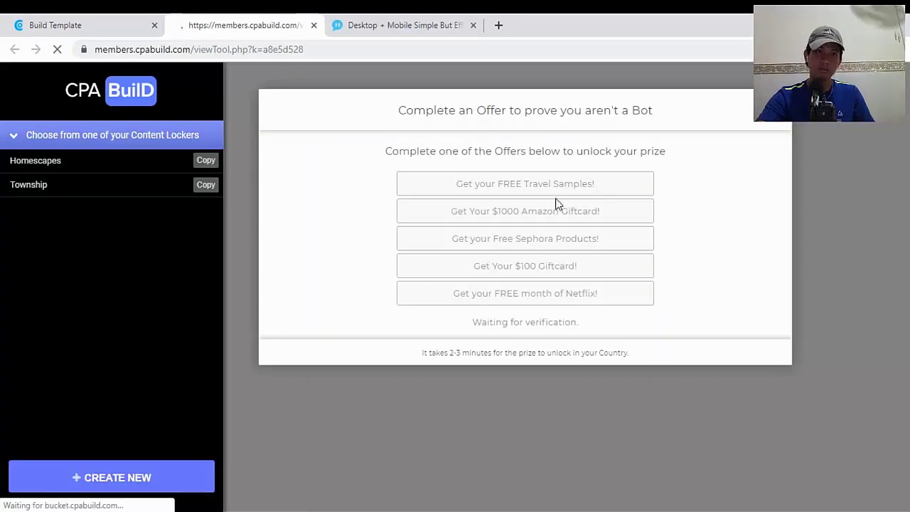
# Create a new content locker named Township Mobile and save it
pyautogui.click(128, 483)
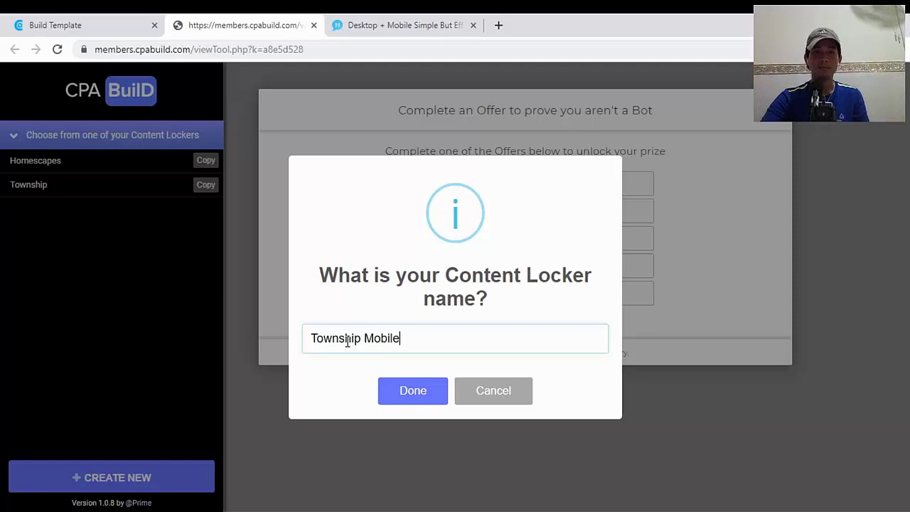
pyautogui.click(404, 393)
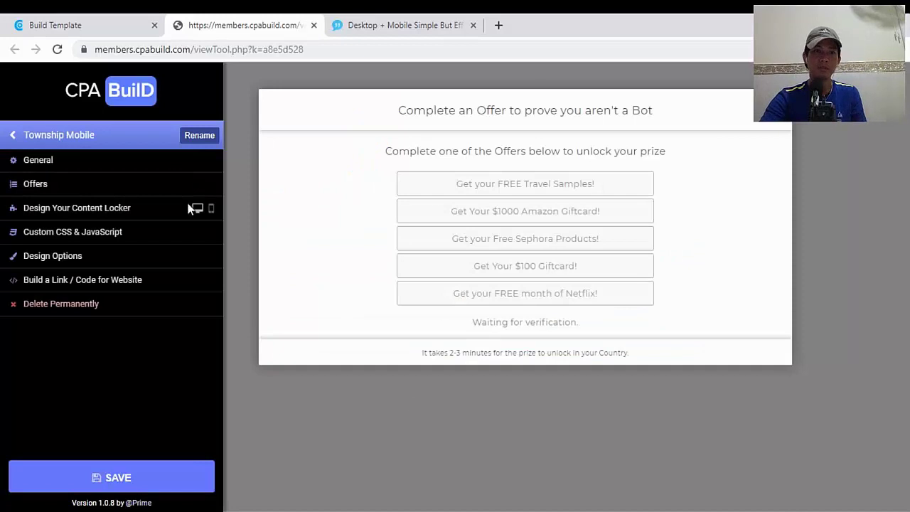
pyautogui.click(152, 487)
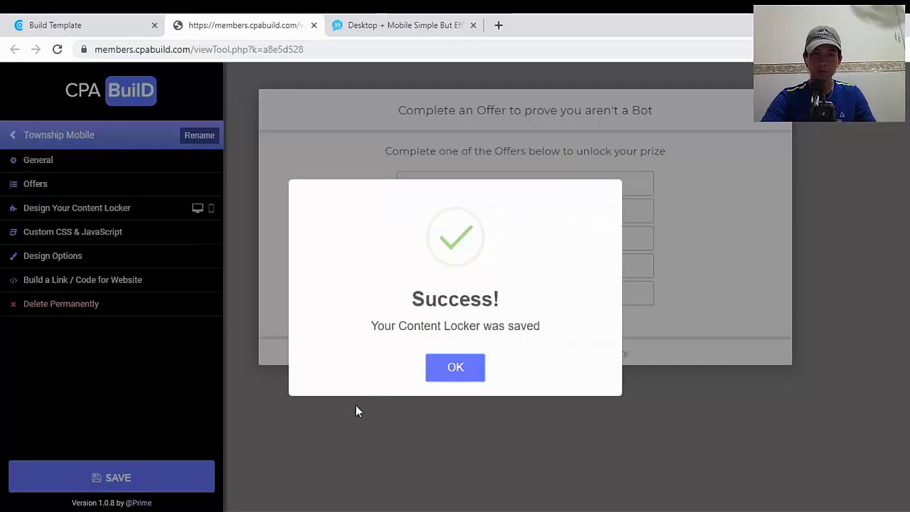
pyautogui.click(455, 369)
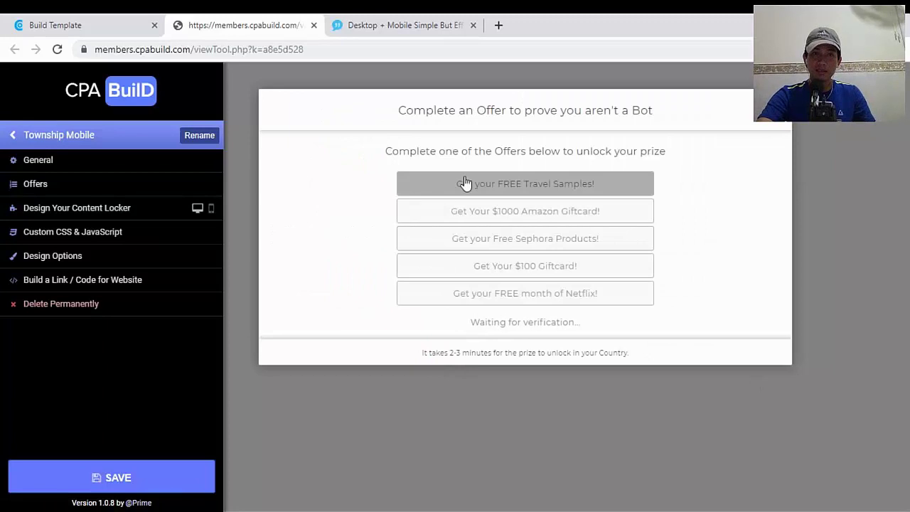
# Switch to the forum topic "Desktop + Mobile Simple But Effective Locker" and select its entire design import code
pyautogui.click(383, 28)
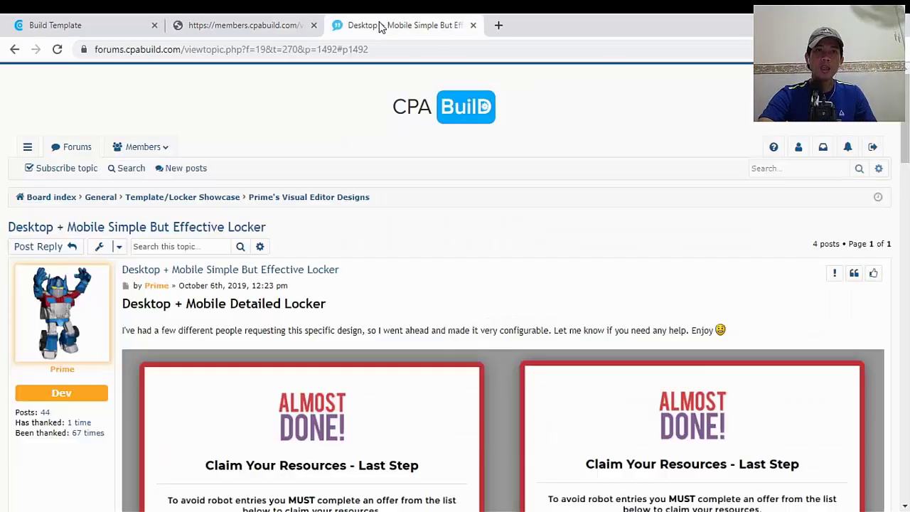
pyautogui.scroll(-5, 792, 258)
pyautogui.scroll(5, 777, 297)
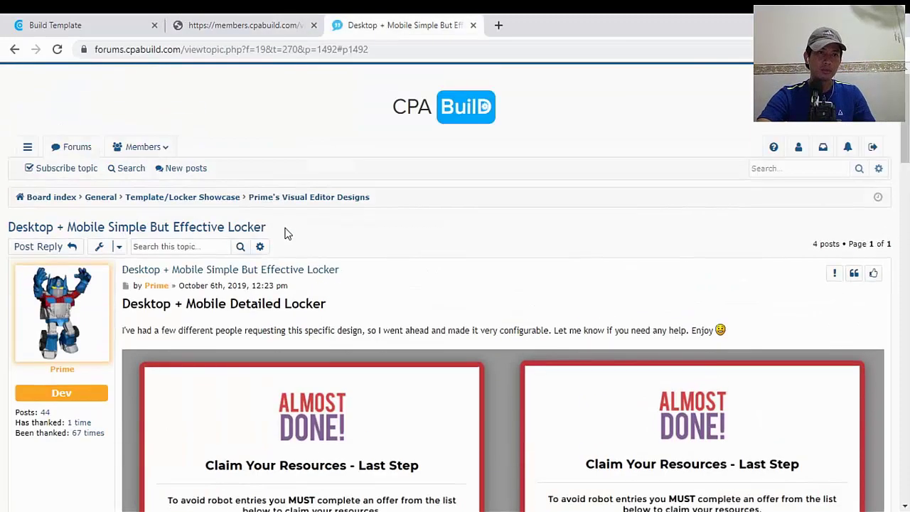
pyautogui.click(390, 50)
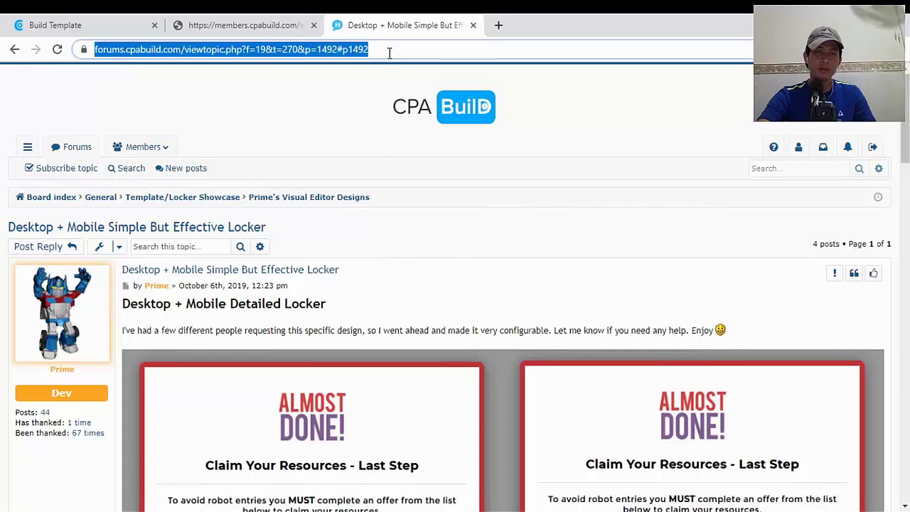
pyautogui.scroll(-8, 647, 298)
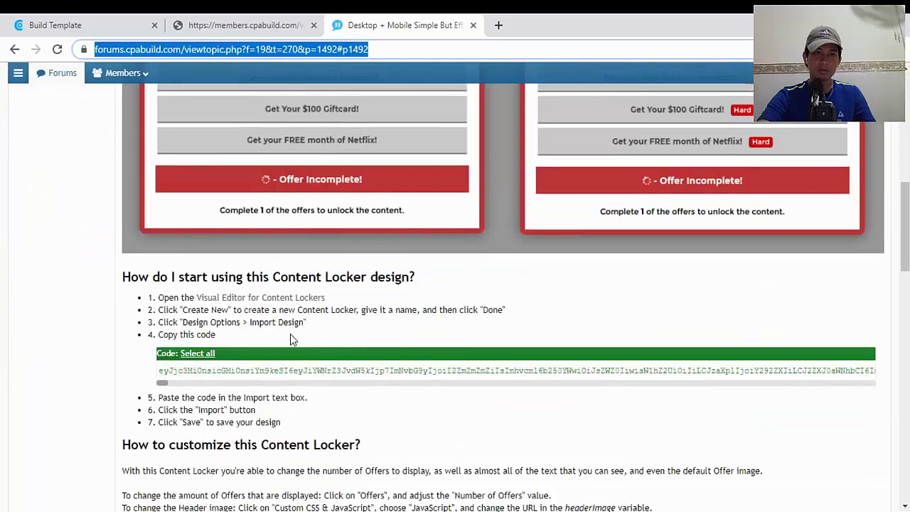
pyautogui.click(189, 354)
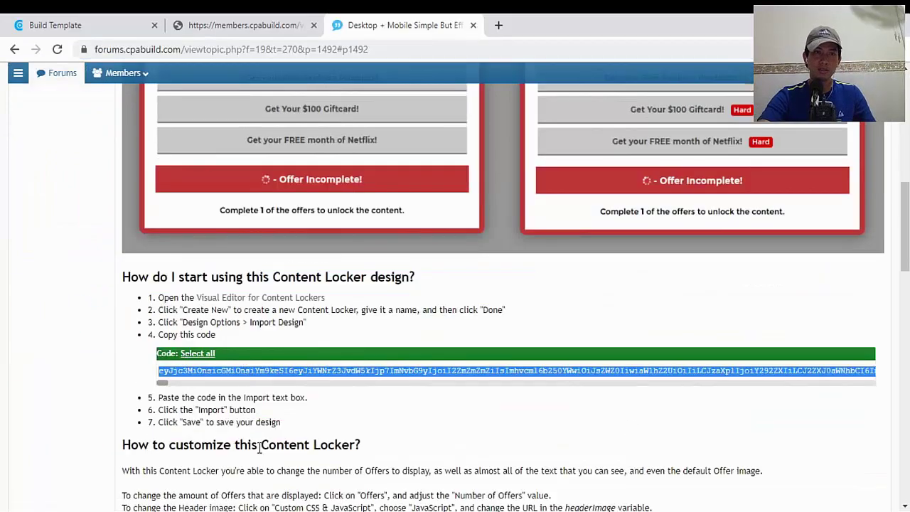
# Examine the forum topic's two locker previews, the offers' difficulty labels, and the import and customization instructions
pyautogui.click(196, 22)
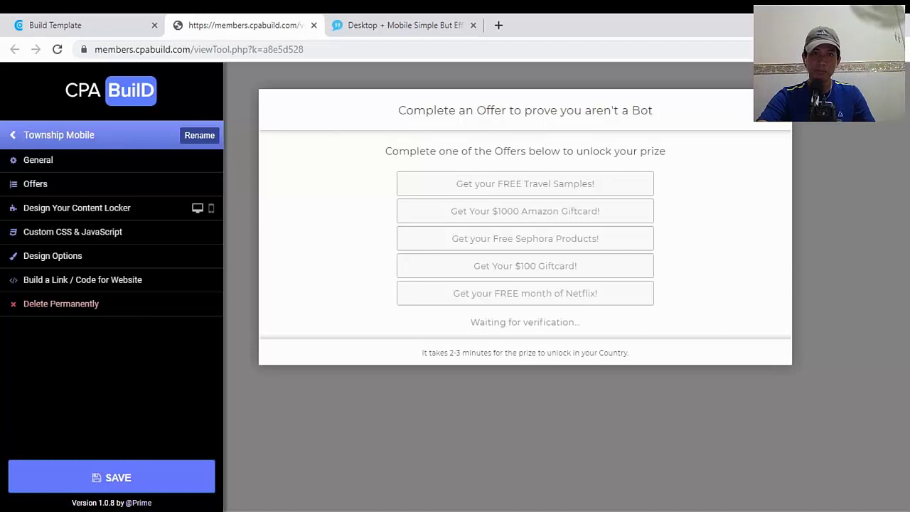
pyautogui.click(376, 25)
pyautogui.scroll(4, 817, 391)
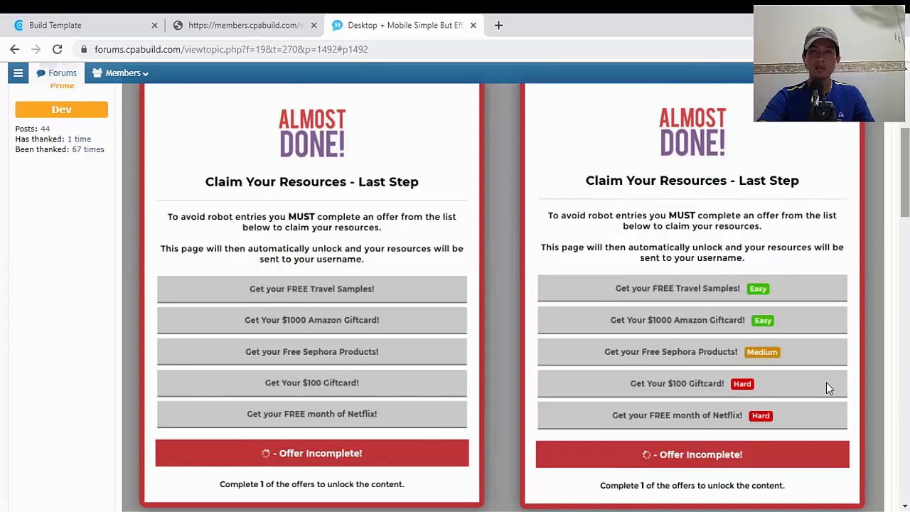
pyautogui.scroll(1, 812, 240)
pyautogui.scroll(-3, 768, 298)
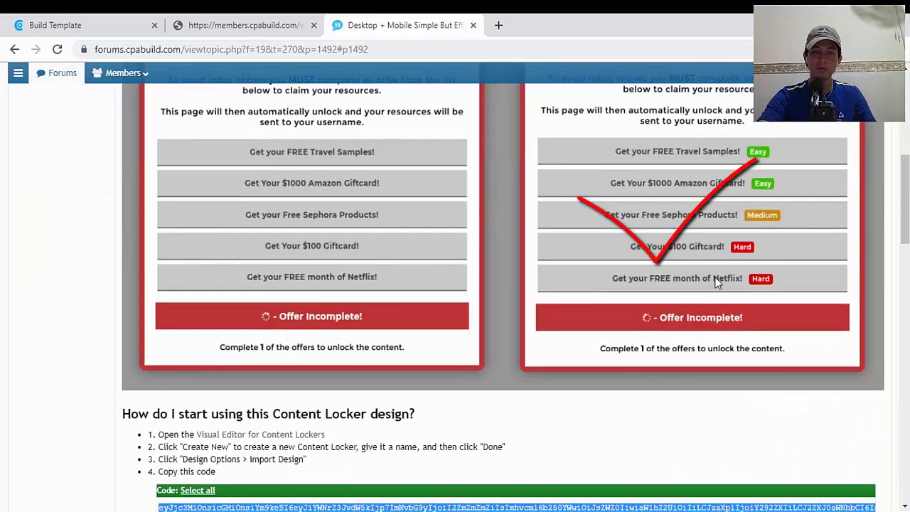
pyautogui.scroll(2, 714, 287)
pyautogui.scroll(-2, 711, 334)
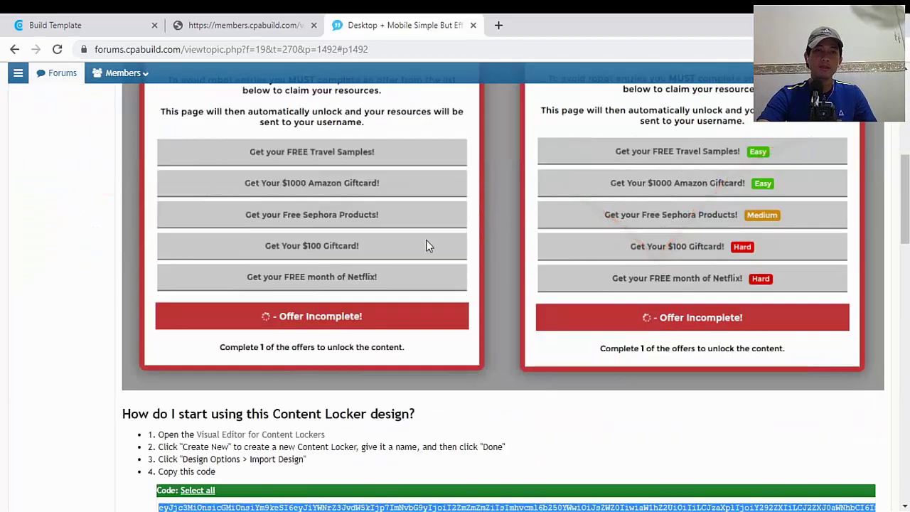
pyautogui.scroll(-4, 441, 252)
pyautogui.scroll(5, 591, 285)
pyautogui.scroll(-5, 595, 291)
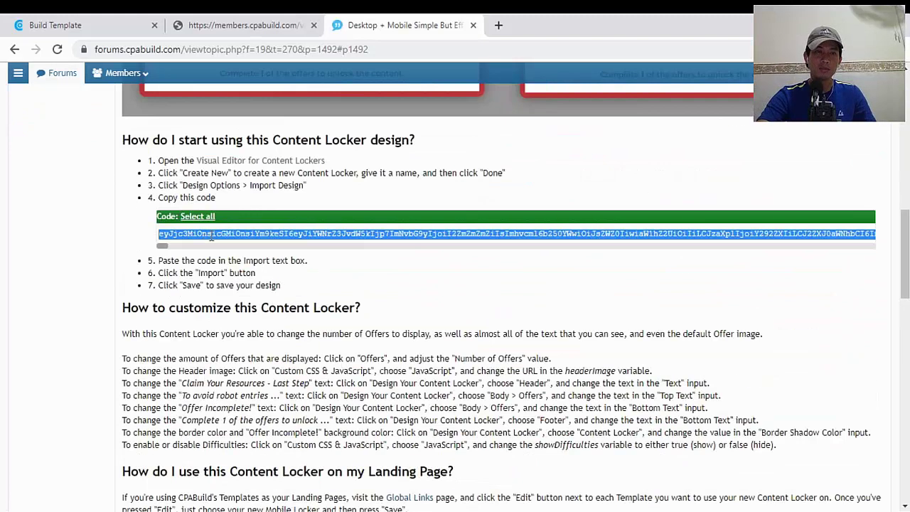
pyautogui.scroll(5, 213, 242)
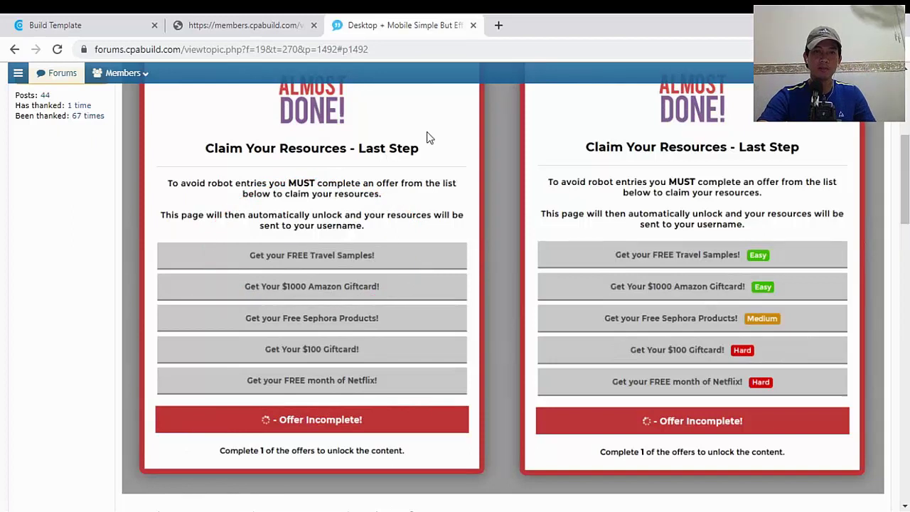
pyautogui.press('F5')
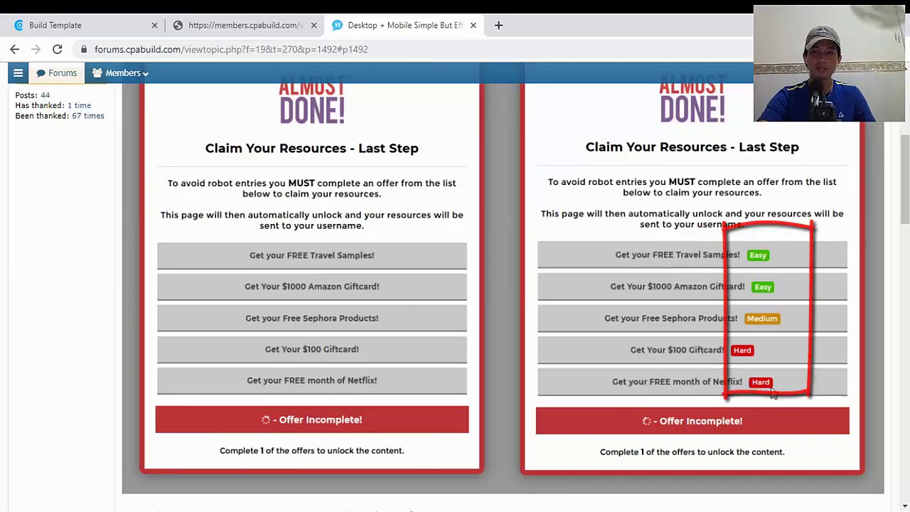
pyautogui.scroll(2, 752, 401)
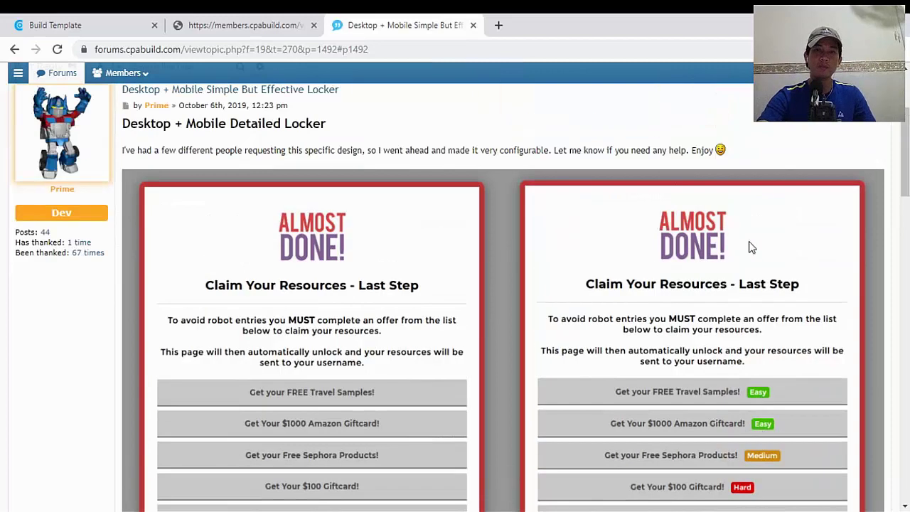
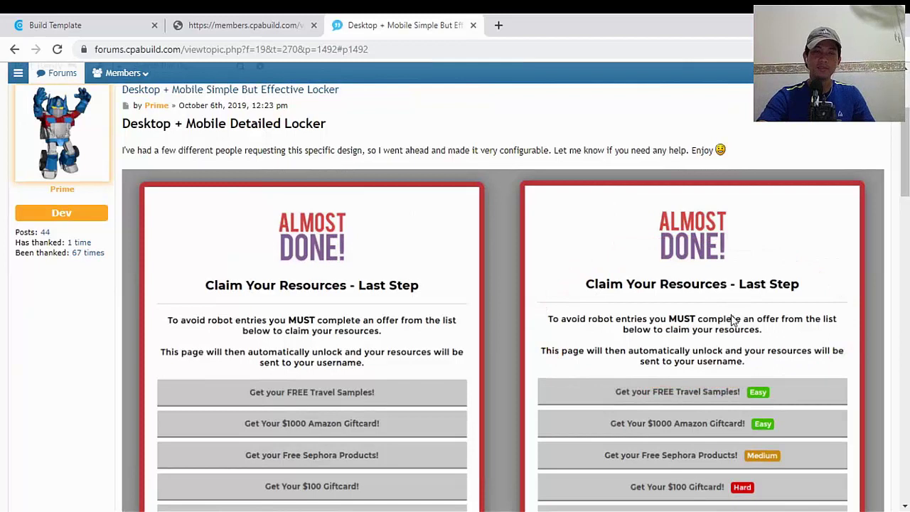
pyautogui.scroll(-6, 732, 317)
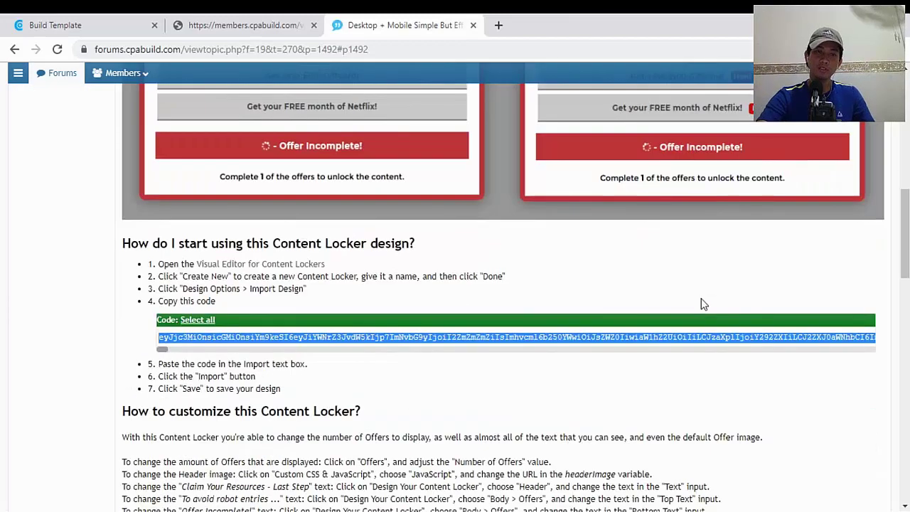
pyautogui.scroll(4, 693, 299)
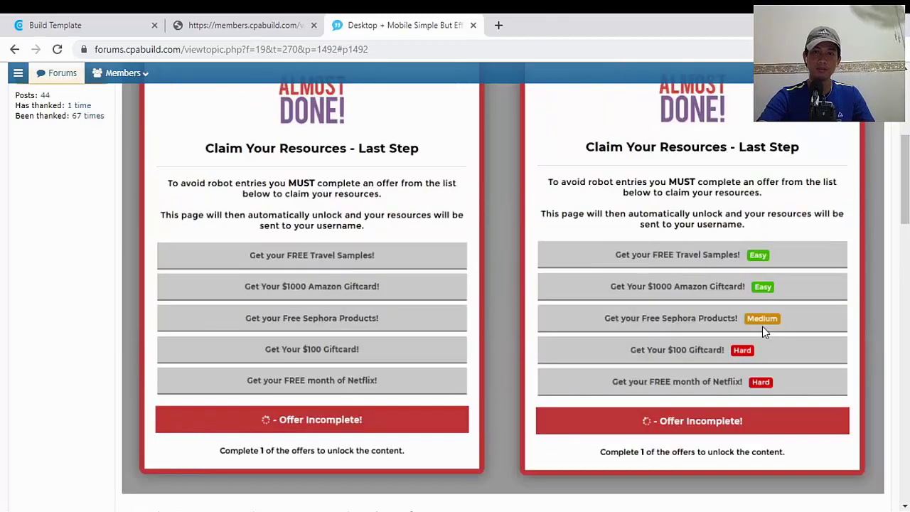
pyautogui.scroll(1, 658, 329)
pyautogui.scroll(-3, 658, 327)
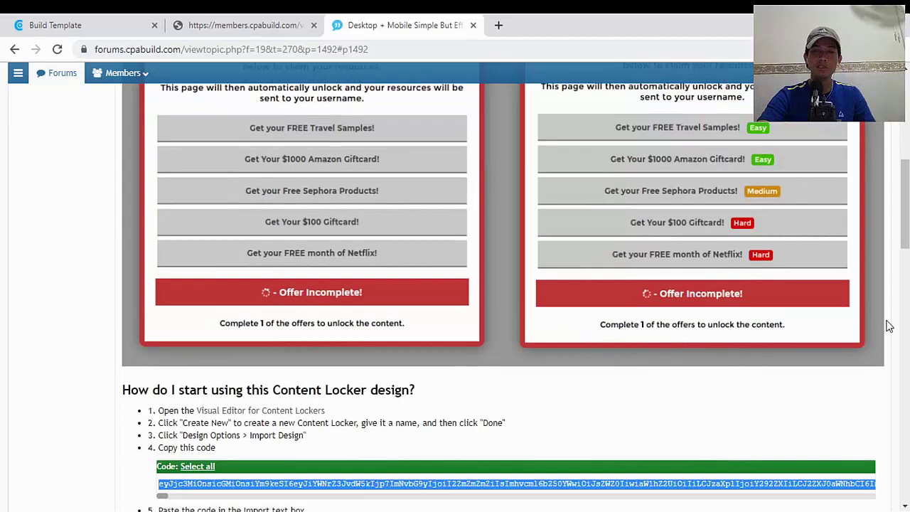
pyautogui.scroll(2, 874, 331)
pyautogui.scroll(2, 782, 277)
pyautogui.scroll(-2, 739, 273)
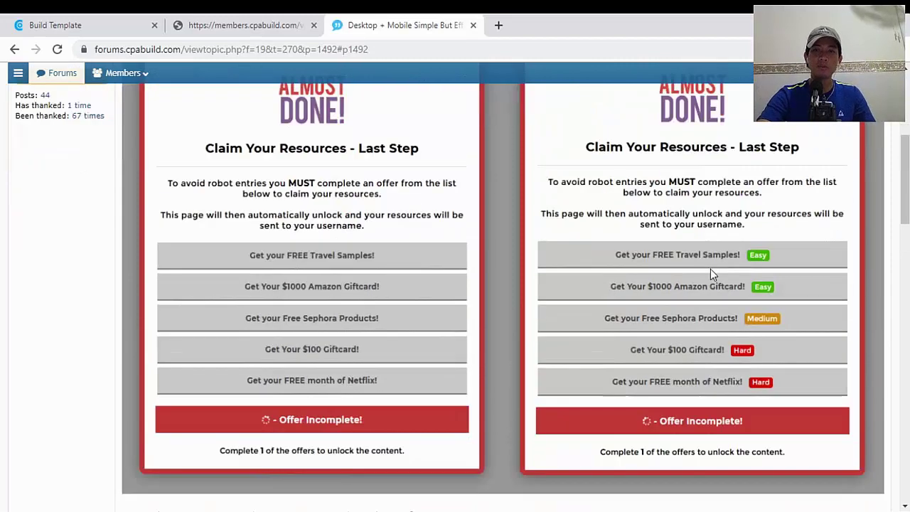
pyautogui.scroll(2, 711, 285)
pyautogui.scroll(-2, 722, 295)
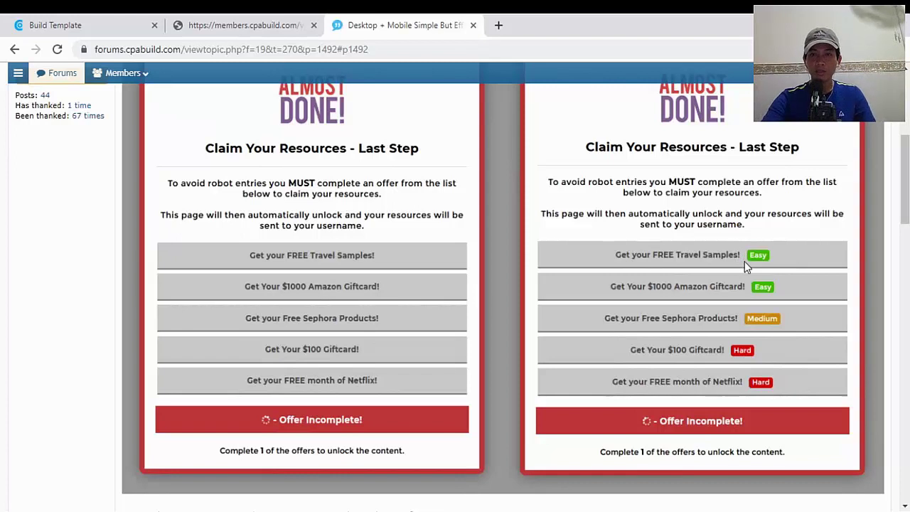
pyautogui.moveTo(744, 260); pyautogui.dragTo(732, 257)
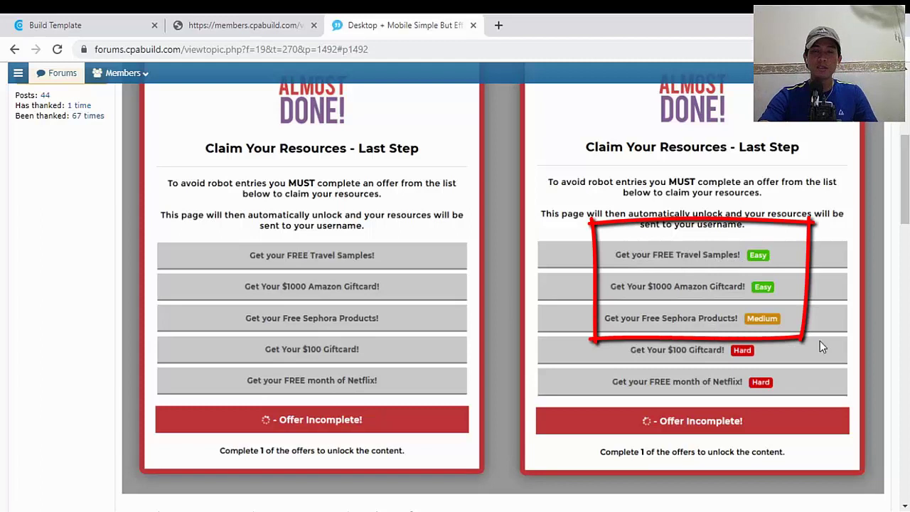
pyautogui.scroll(-10, 617, 236)
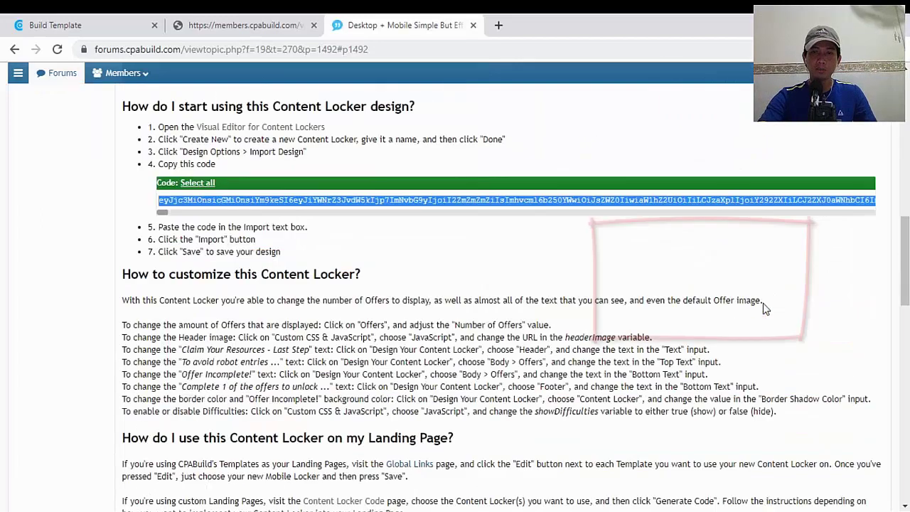
# Select the whole design import code in the forum topic and copy it
pyautogui.scroll(3, 516, 299)
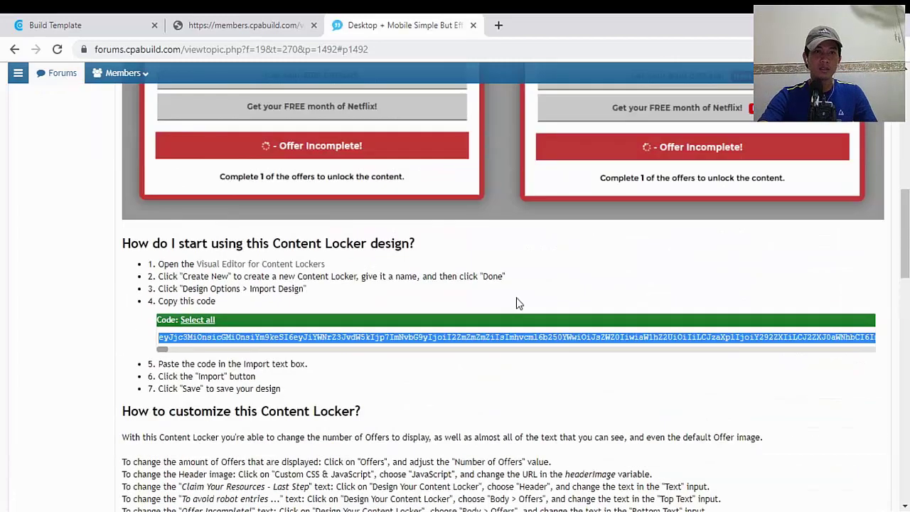
pyautogui.rightClick(370, 334)
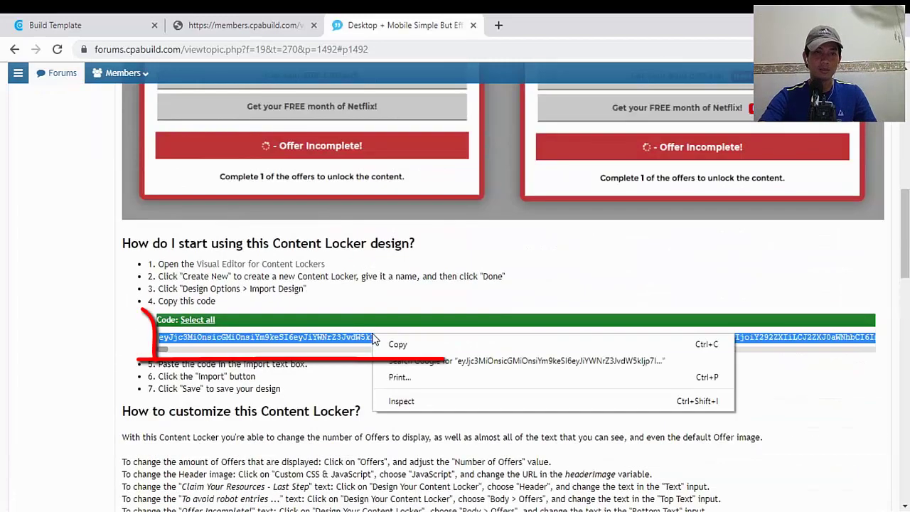
pyautogui.click(196, 321)
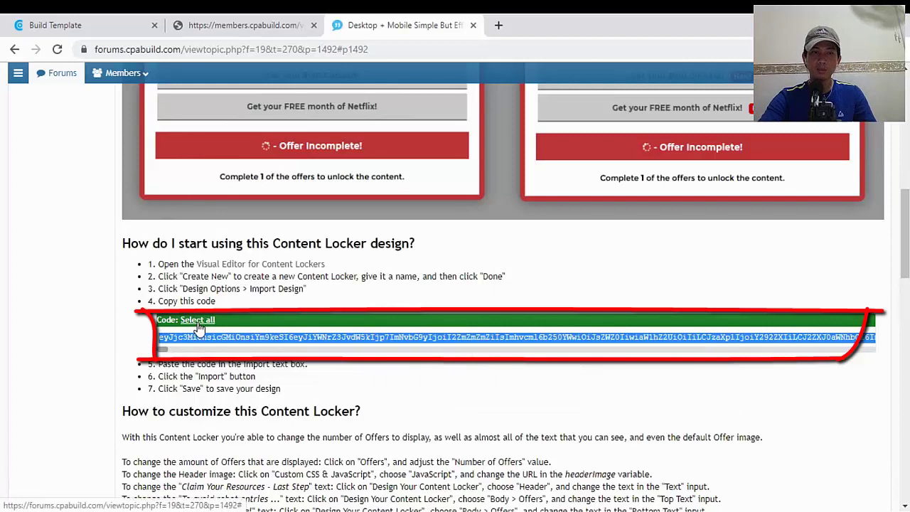
pyautogui.rightClick(311, 344)
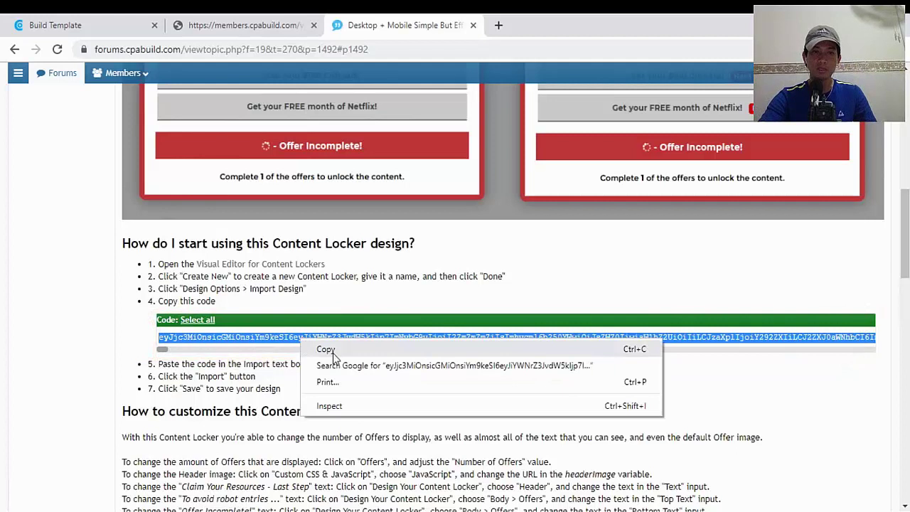
pyautogui.click(333, 353)
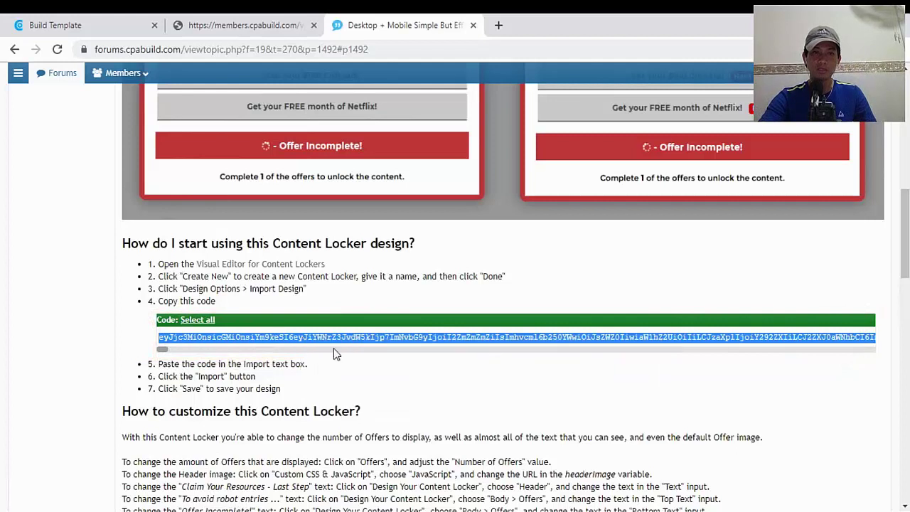
# Switch to the Township Mobile locker editor, import the copied design code, and dismiss the completion dialog
pyautogui.click(288, 24)
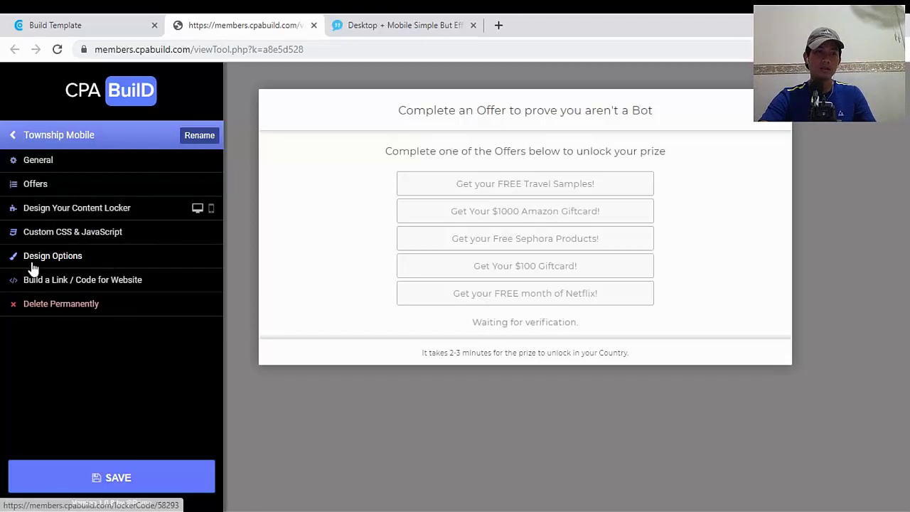
pyautogui.moveTo(8, 241)
pyautogui.mouseDown()
pyautogui.moveTo(121, 268)
pyautogui.moveTo(122, 245)
pyautogui.mouseUp()
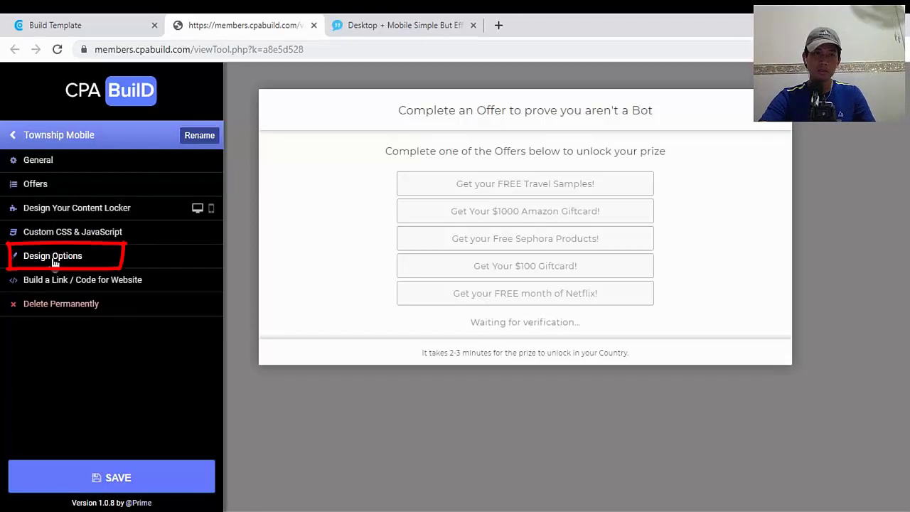
pyautogui.click(54, 262)
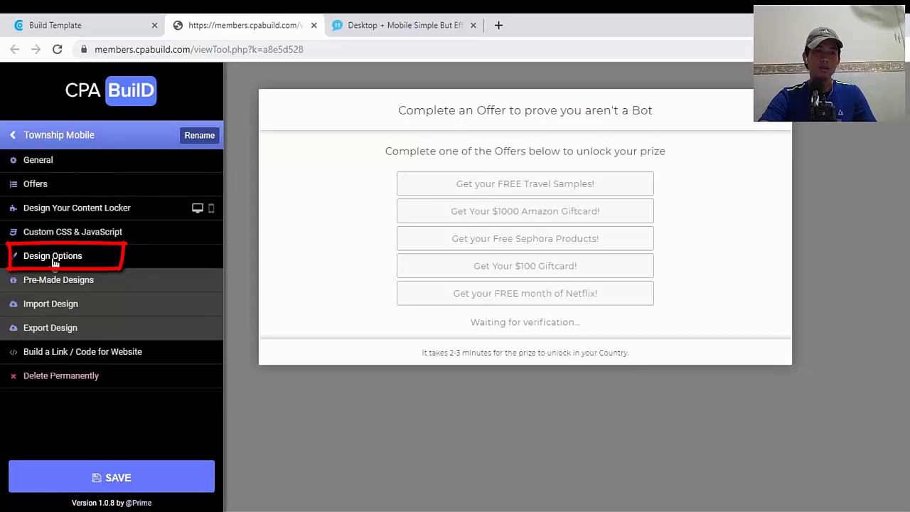
pyautogui.click(48, 310)
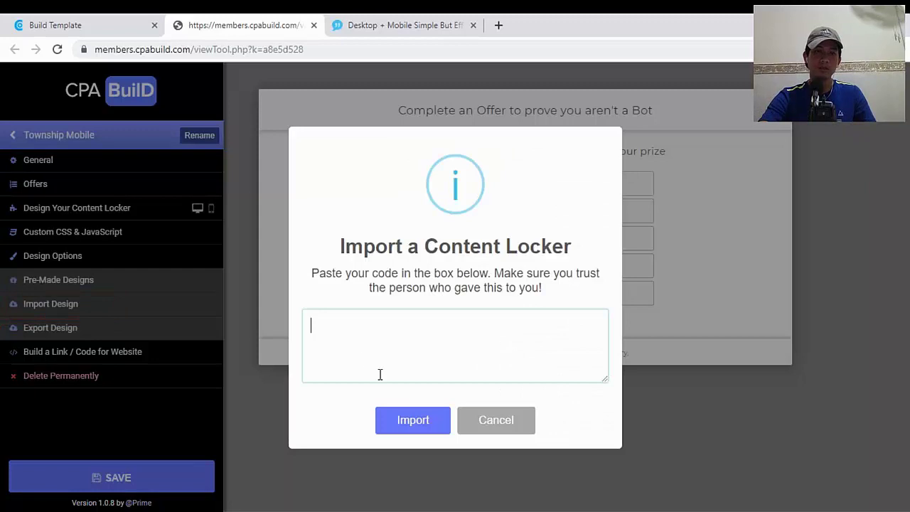
pyautogui.rightClick(355, 349)
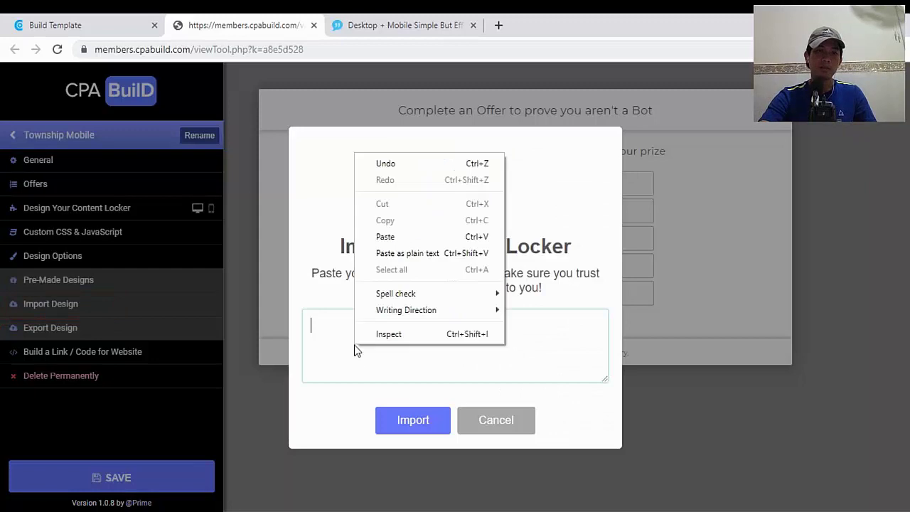
pyautogui.click(384, 237)
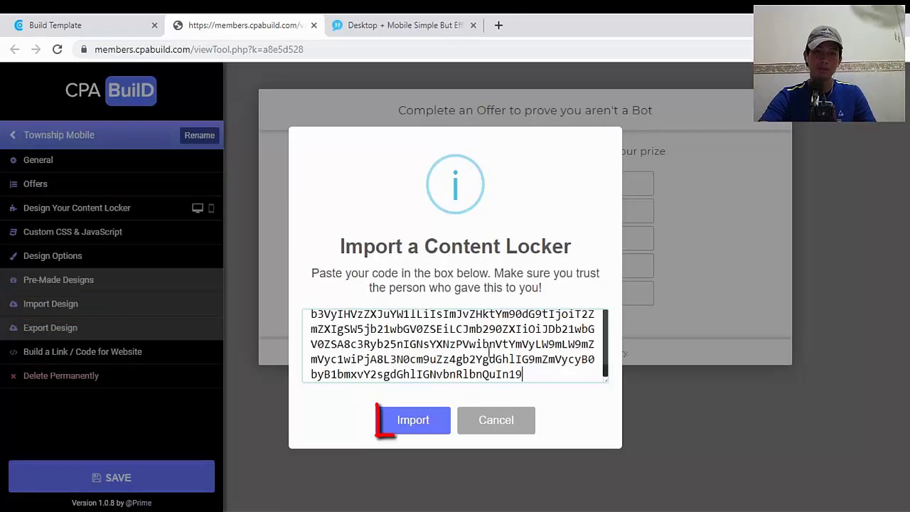
pyautogui.click(410, 421)
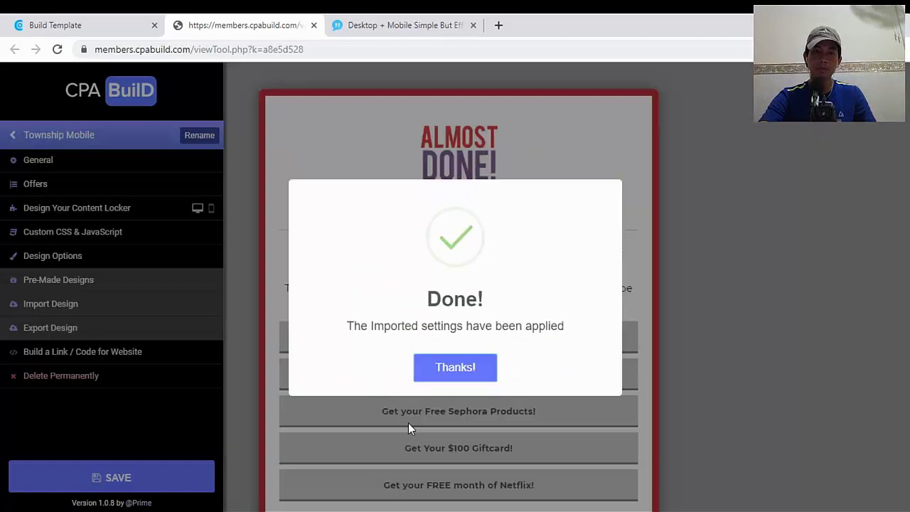
pyautogui.click(462, 367)
# Compare the imported locker preview with the forum topic's two example designs, checking the offers' difficulty labels
pyautogui.scroll(-1, 620, 231)
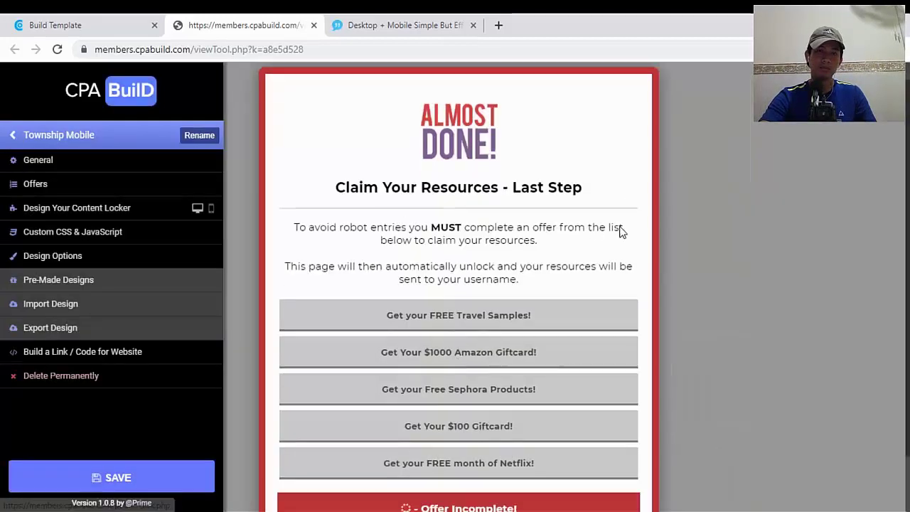
pyautogui.scroll(-1, 585, 256)
pyautogui.scroll(2, 605, 382)
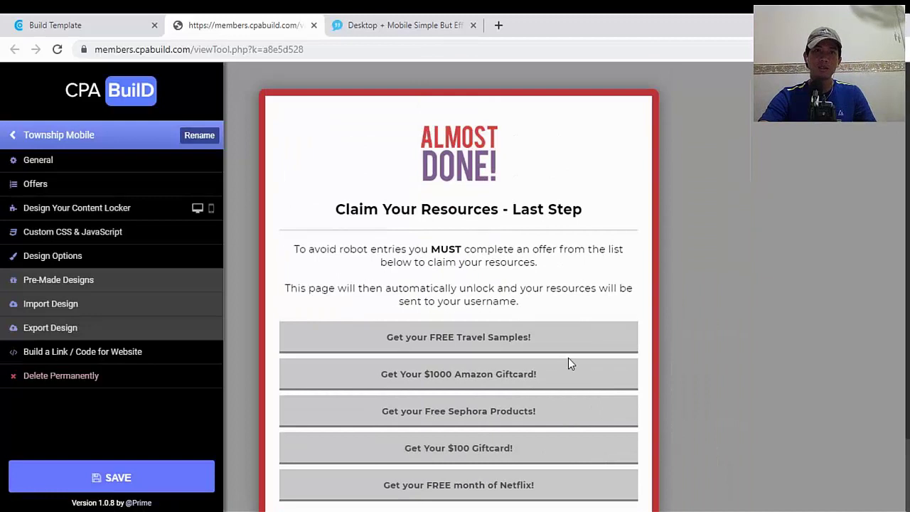
pyautogui.click(387, 25)
pyautogui.scroll(1, 653, 326)
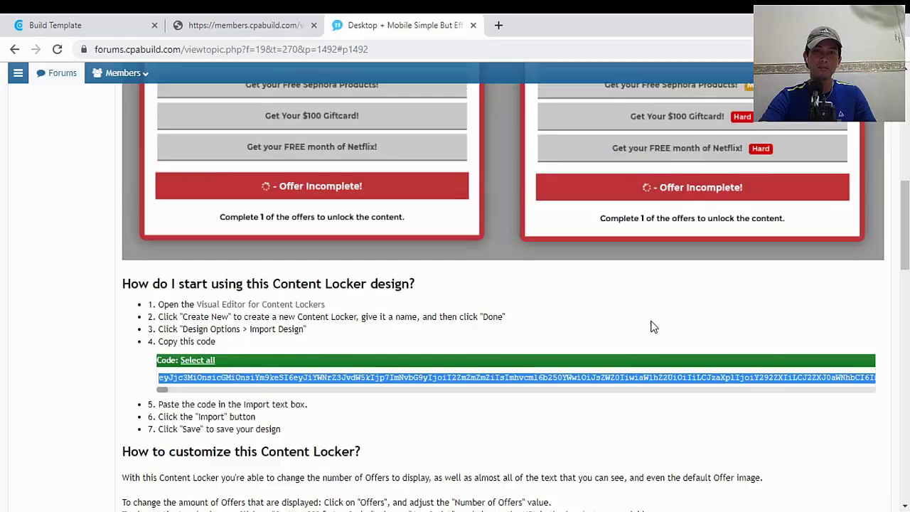
pyautogui.scroll(3, 611, 292)
pyautogui.scroll(2, 351, 288)
pyautogui.scroll(-2, 298, 227)
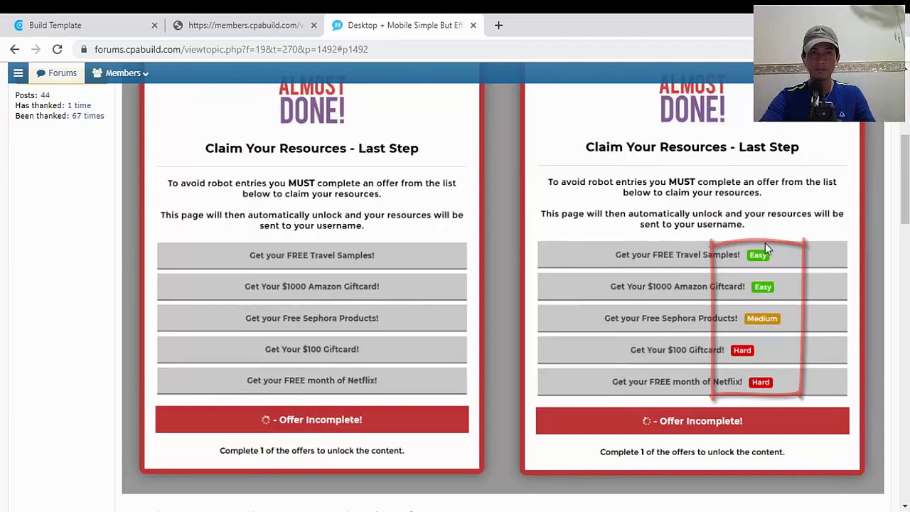
pyautogui.click(242, 24)
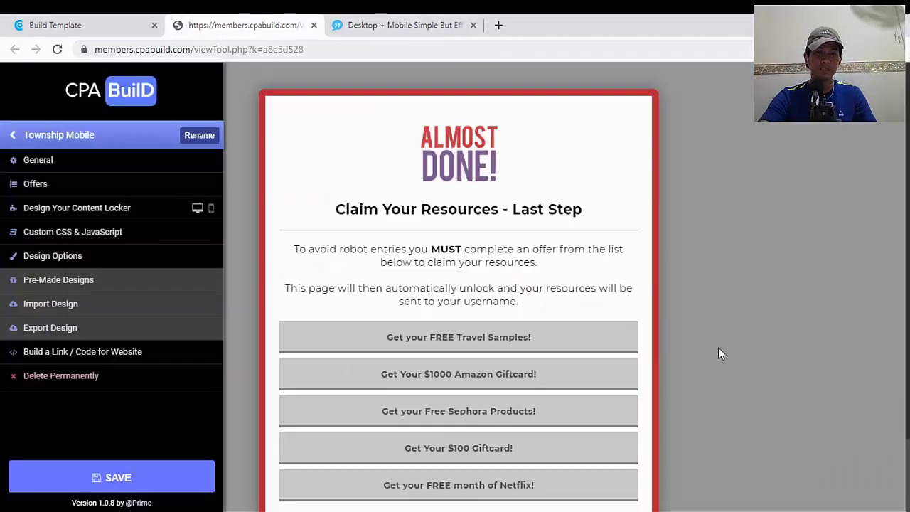
pyautogui.scroll(-1, 718, 347)
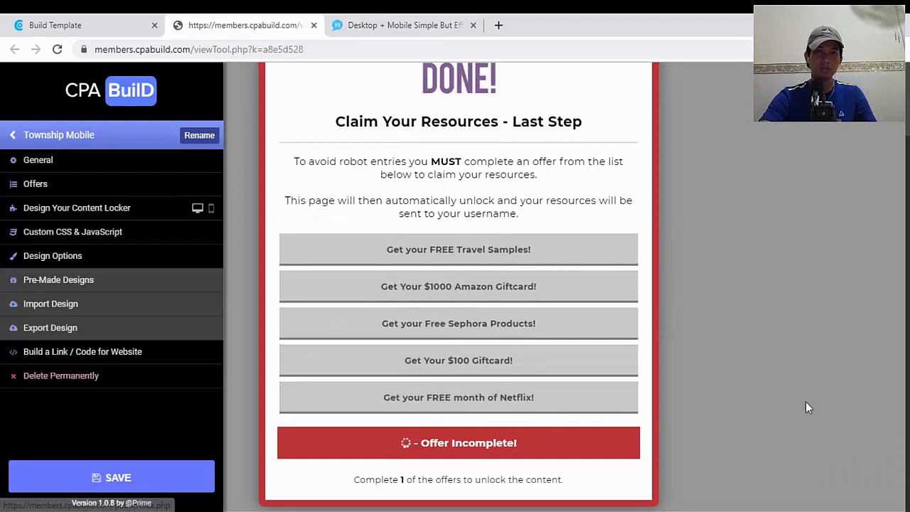
pyautogui.scroll(1, 751, 384)
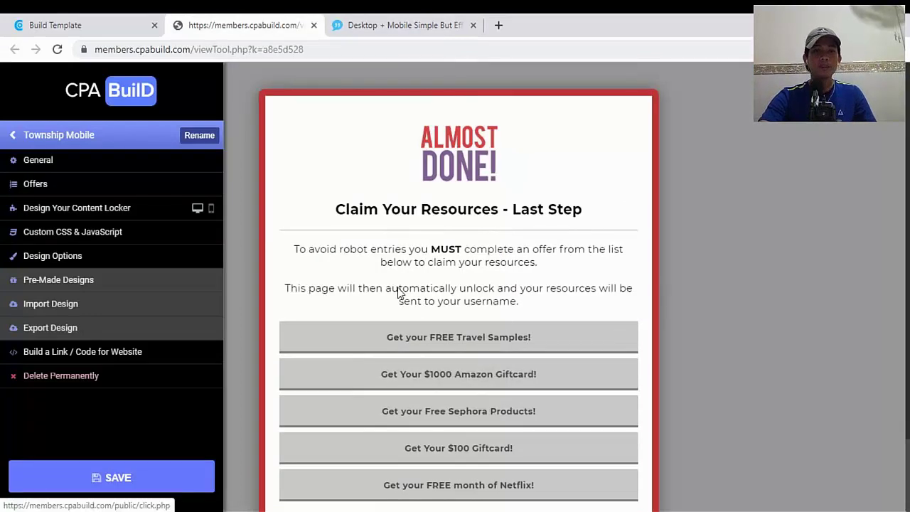
pyautogui.scroll(-1, 469, 275)
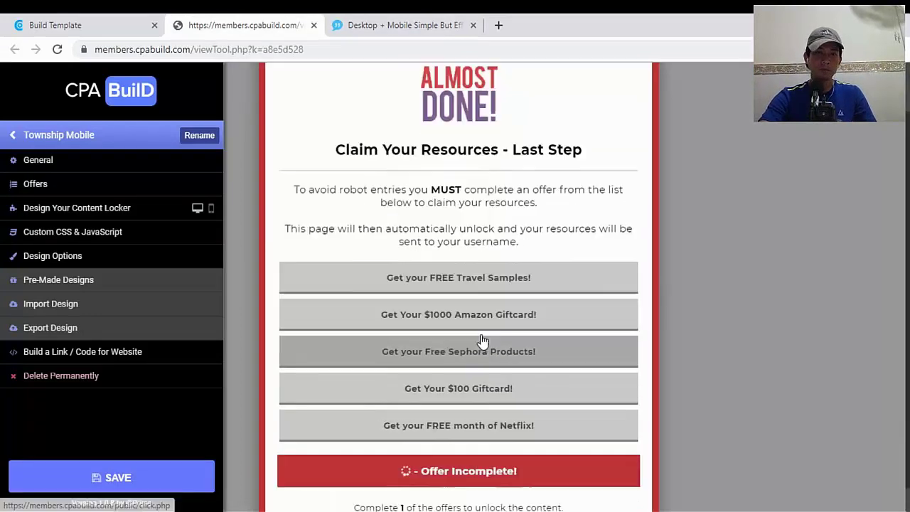
pyautogui.click(398, 24)
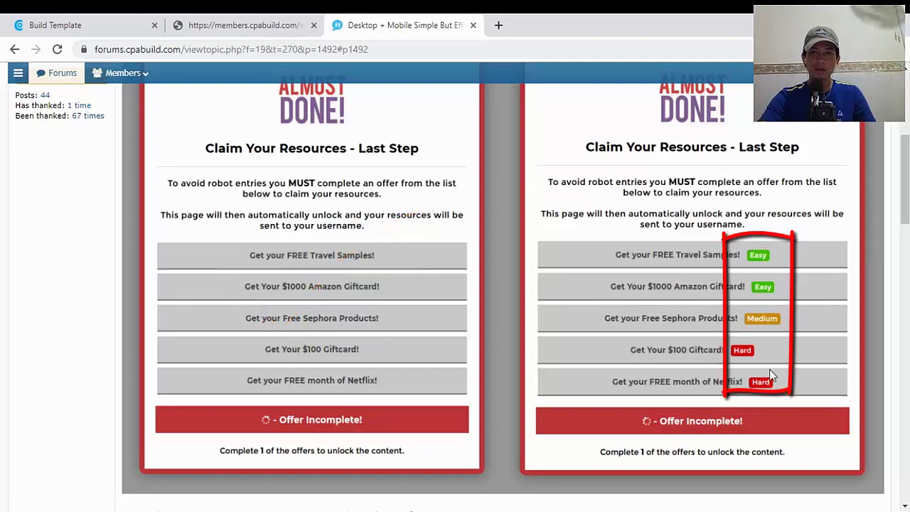
# In the Township Mobile locker's custom JavaScript, set the showDifficulties variable to true and close the code editor
pyautogui.click(274, 21)
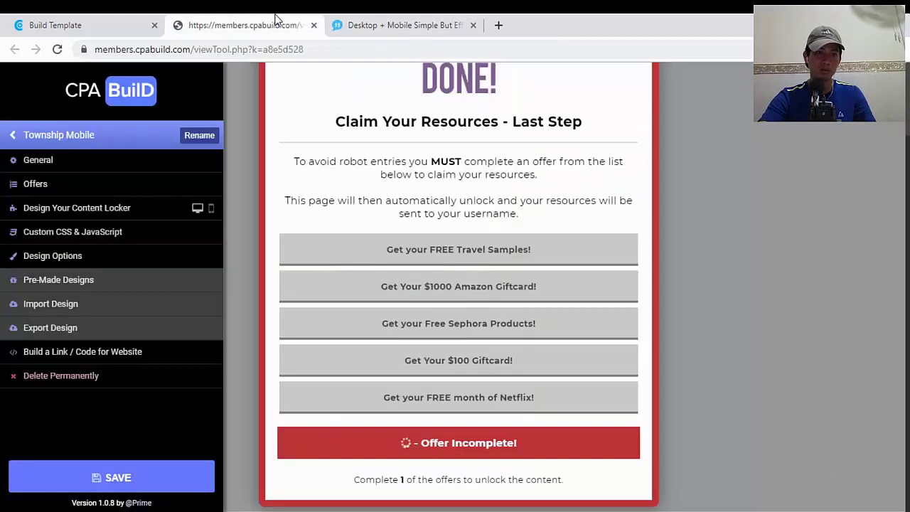
pyautogui.click(63, 233)
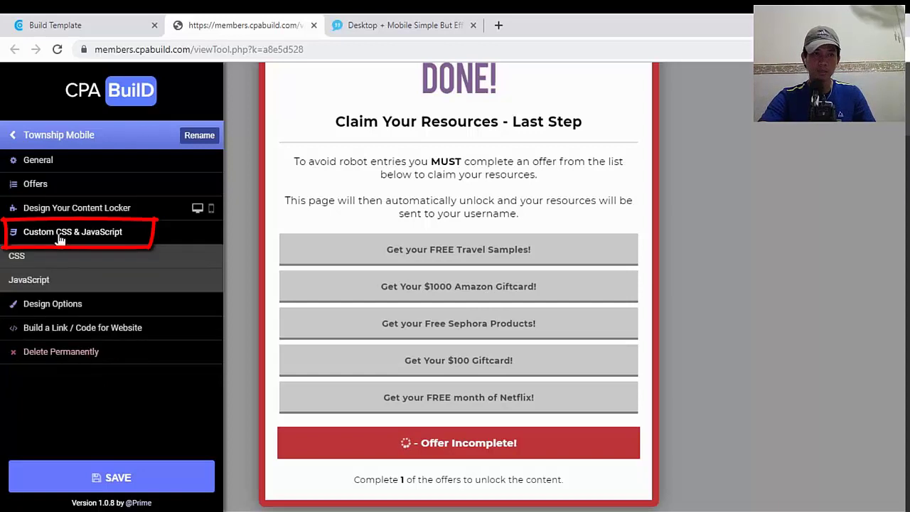
pyautogui.click(30, 282)
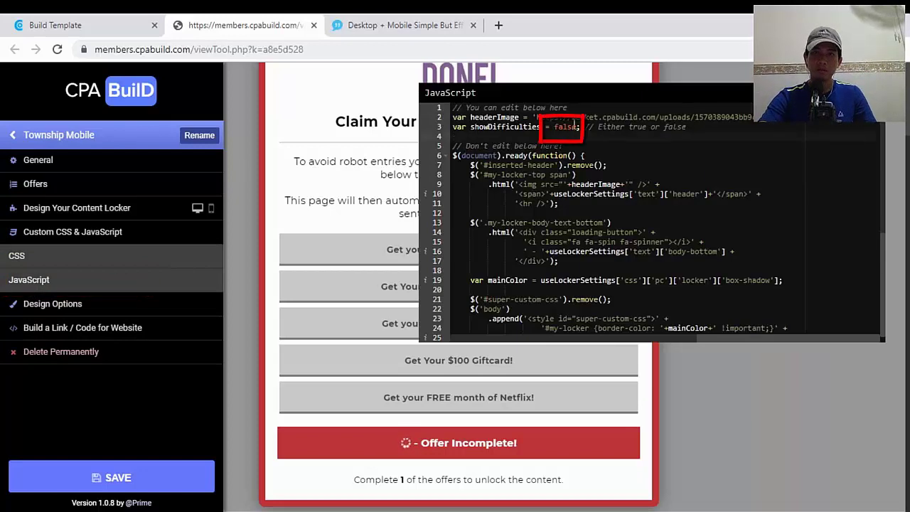
pyautogui.moveTo(577, 129)
pyautogui.mouseDown()
pyautogui.moveTo(560, 129)
pyautogui.moveTo(572, 130)
pyautogui.mouseUp()
pyautogui.click(558, 129)
pyautogui.click(567, 130)
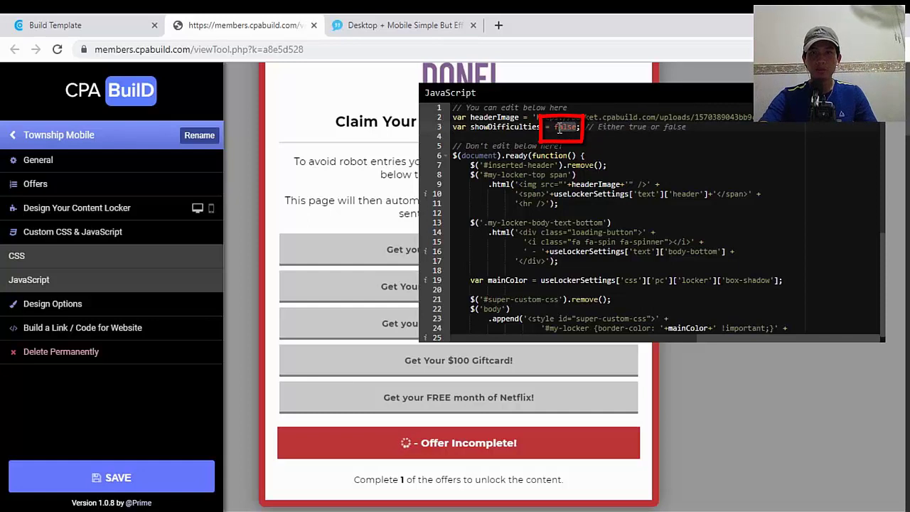
pyautogui.doubleClick(559, 128)
pyautogui.click(559, 128)
pyautogui.doubleClick(558, 128)
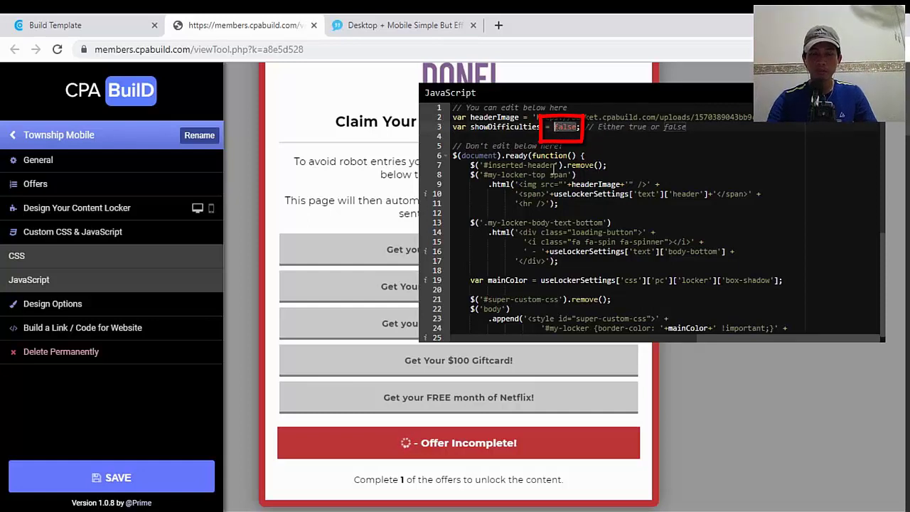
pyautogui.write('t')
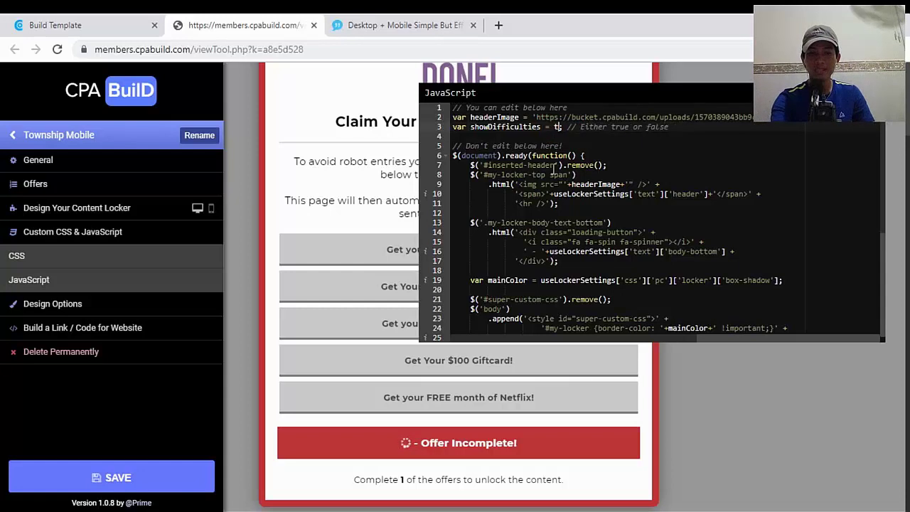
pyautogui.write('r')
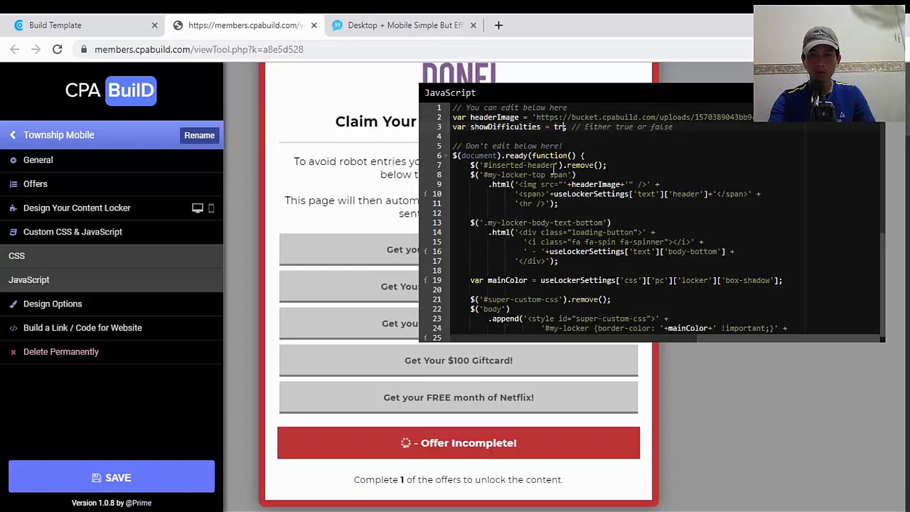
pyautogui.write('ue;')
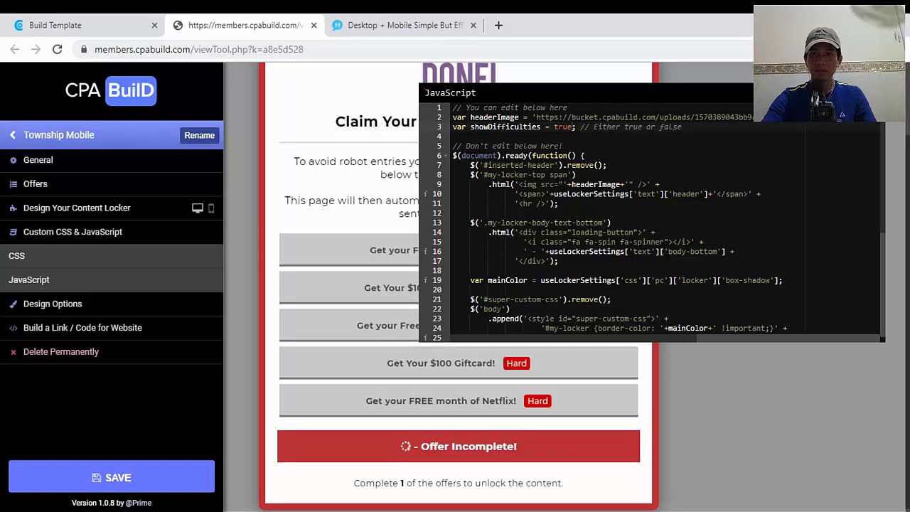
pyautogui.click(849, 207)
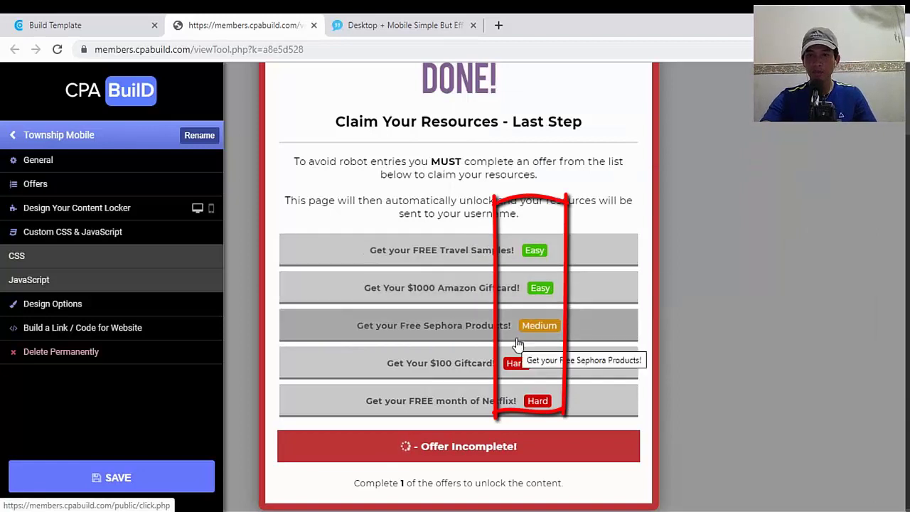
# Review the Township Mobile locker preview from the header image and text through the offers' difficulty labels to the footer
pyautogui.scroll(1, 531, 400)
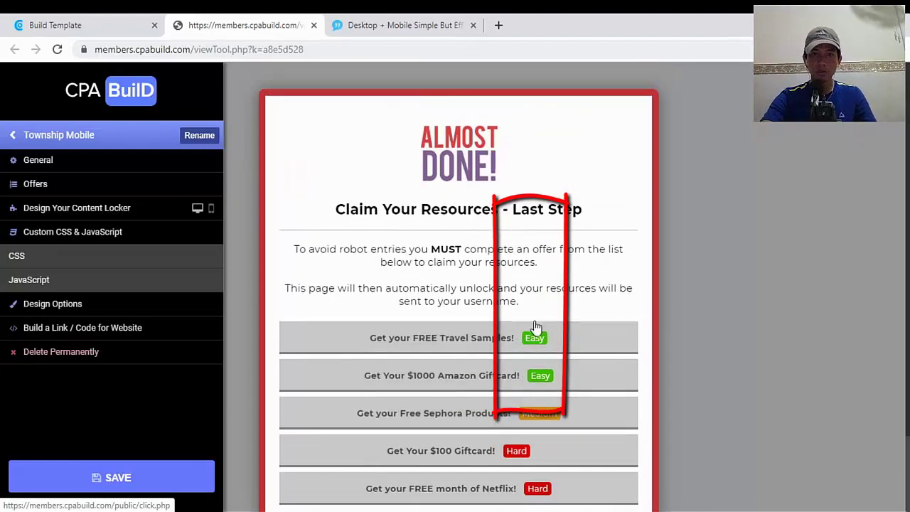
pyautogui.scroll(-1, 529, 338)
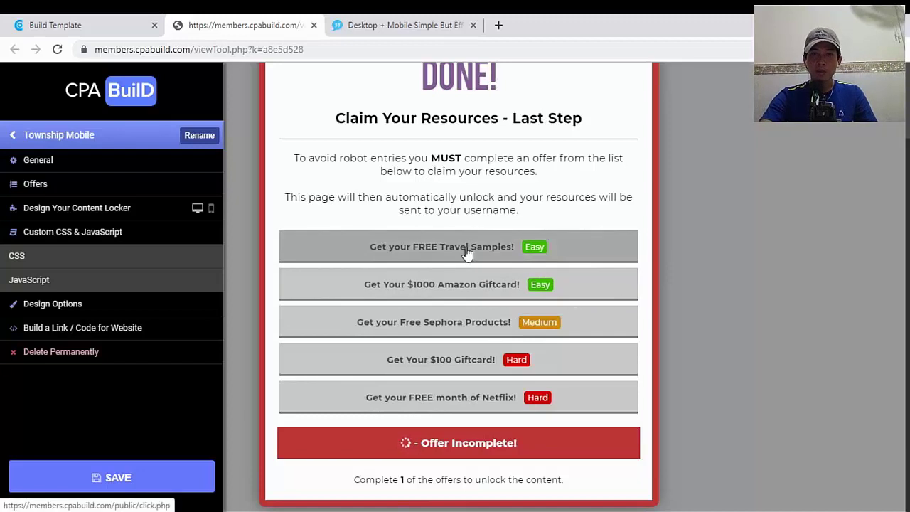
pyautogui.scroll(2, 526, 313)
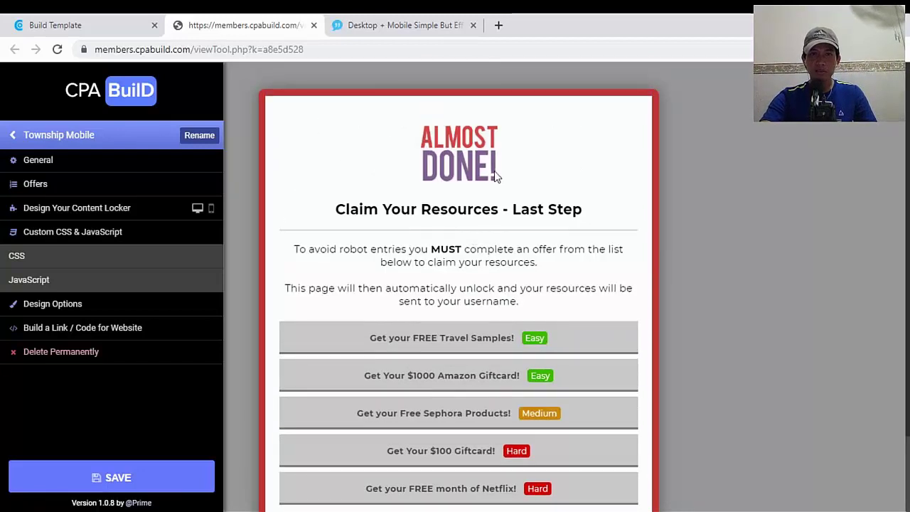
pyautogui.moveTo(334, 209); pyautogui.dragTo(567, 312)
pyautogui.click(544, 194)
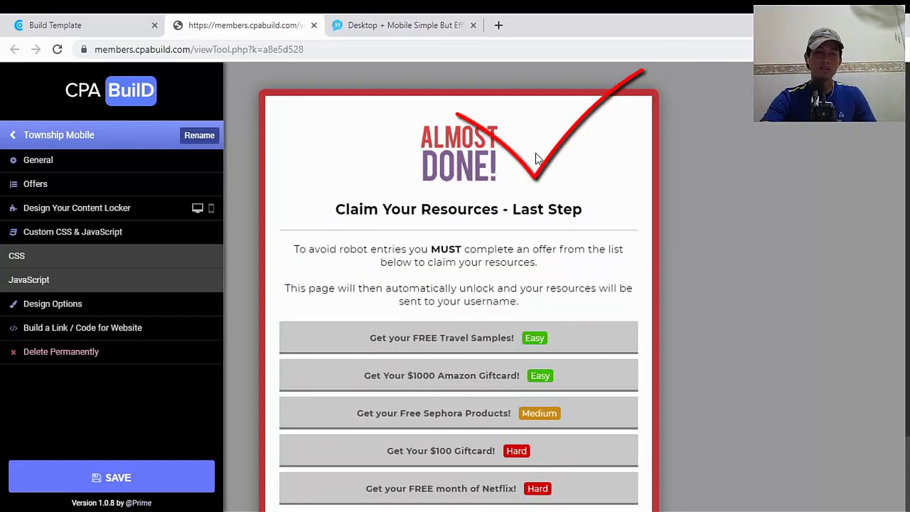
pyautogui.scroll(-2, 368, 282)
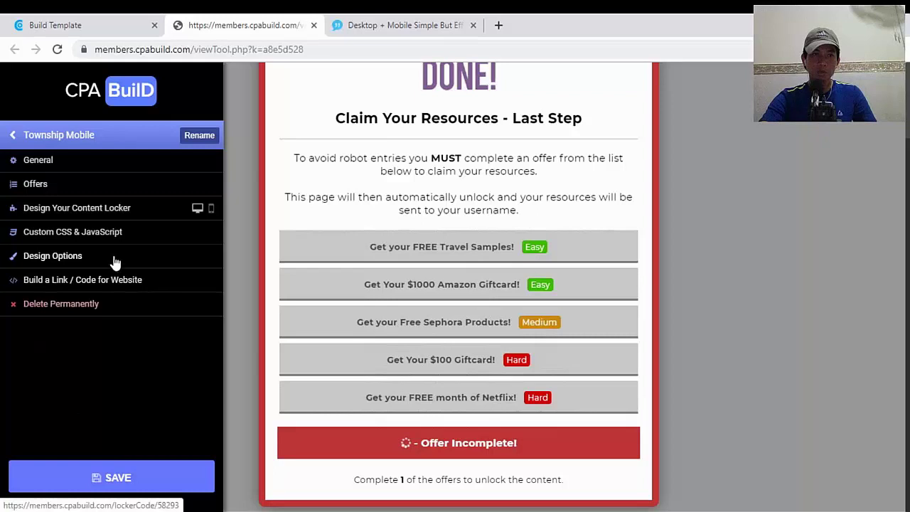
# Open the Header settings within the Township Mobile content locker's design options
pyautogui.moveTo(8, 197)
pyautogui.mouseDown()
pyautogui.moveTo(89, 220)
pyautogui.moveTo(79, 212)
pyautogui.mouseUp()
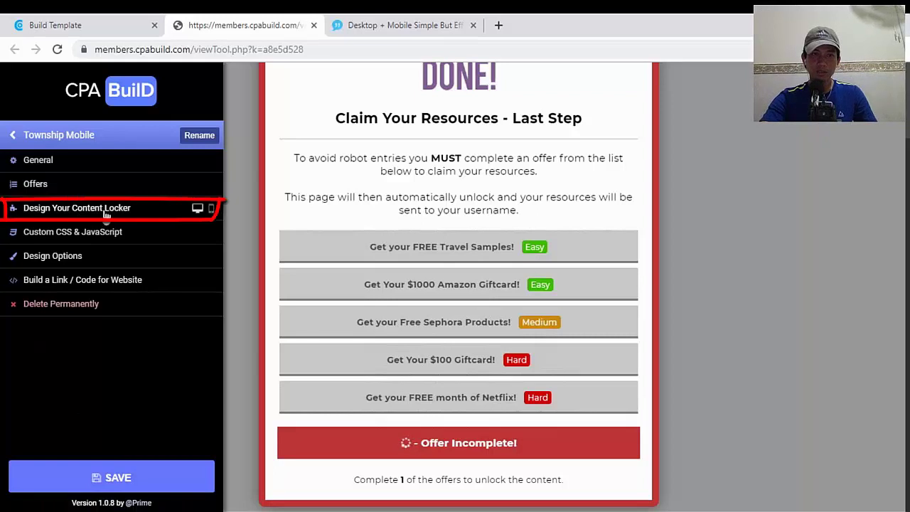
pyautogui.click(105, 212)
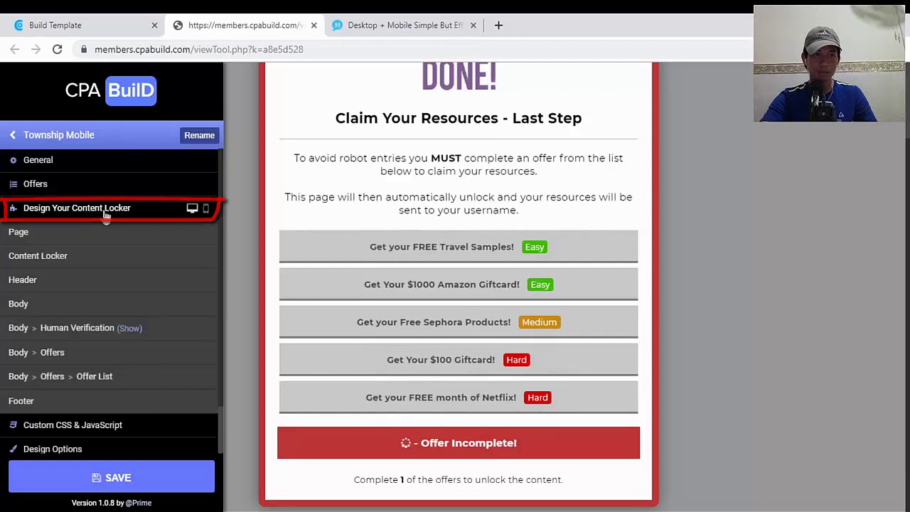
pyautogui.moveTo(27, 290)
pyautogui.mouseDown()
pyautogui.moveTo(8, 288)
pyautogui.moveTo(21, 287)
pyautogui.mouseUp()
pyautogui.click(21, 288)
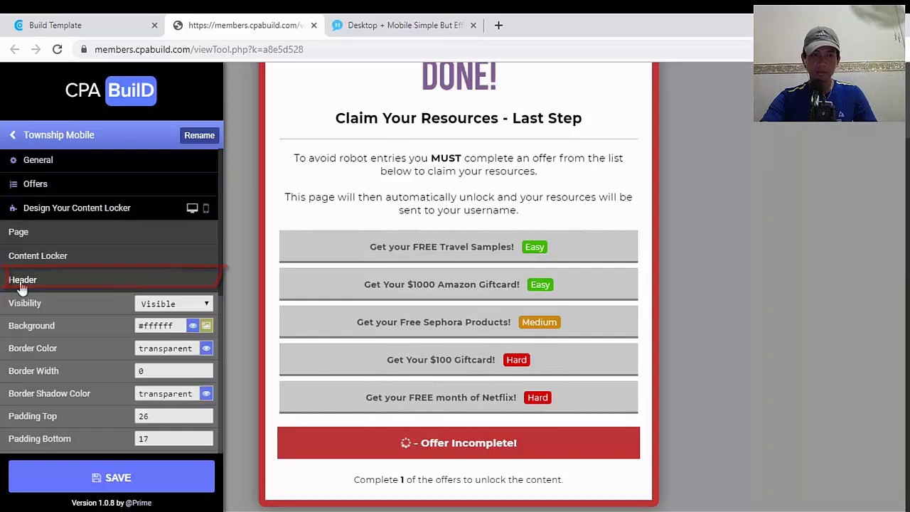
pyautogui.scroll(-2, 135, 263)
pyautogui.scroll(2, 184, 189)
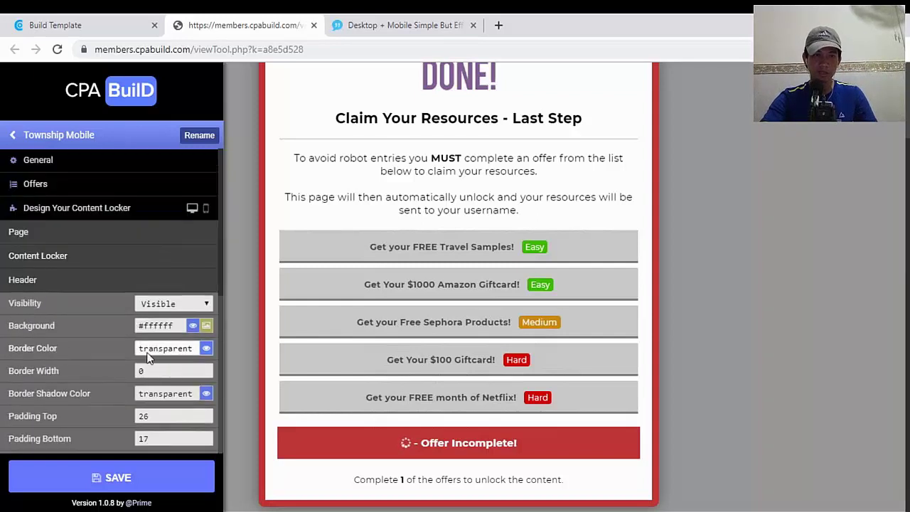
pyautogui.scroll(2, 548, 146)
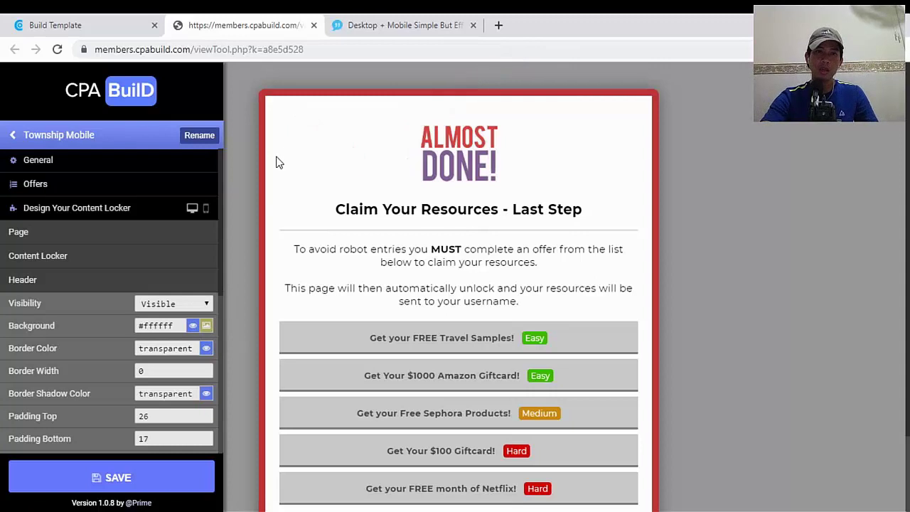
# Upload the Homescapes image from the computer's Desktop folder and set it as the locker header's background image
pyautogui.click(206, 327)
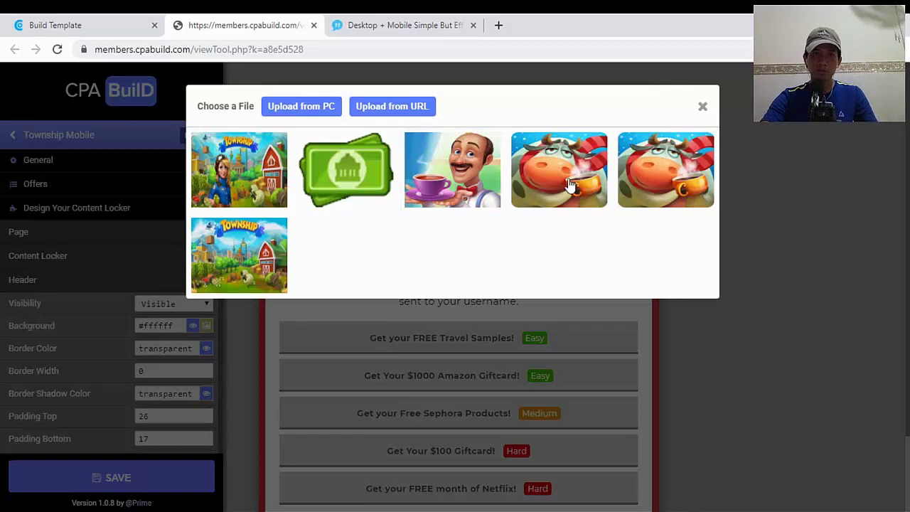
pyautogui.click(301, 110)
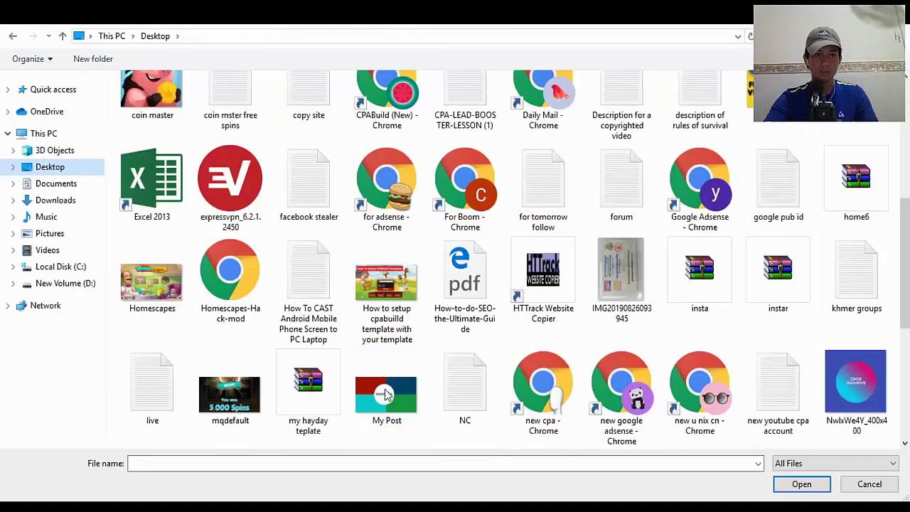
pyautogui.doubleClick(139, 285)
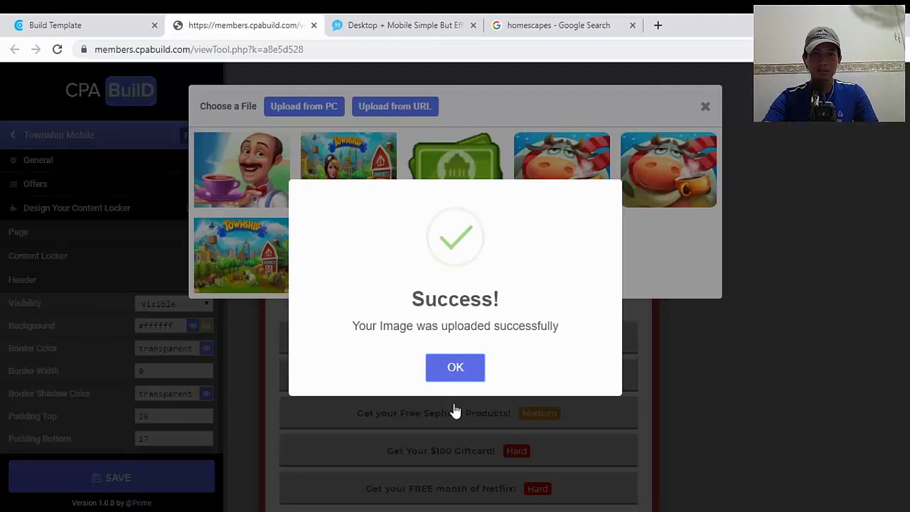
pyautogui.click(466, 366)
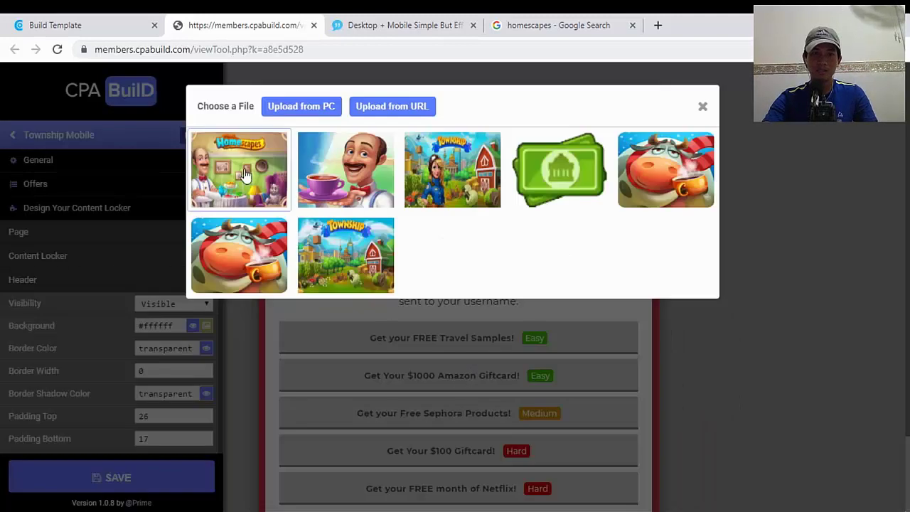
pyautogui.click(246, 178)
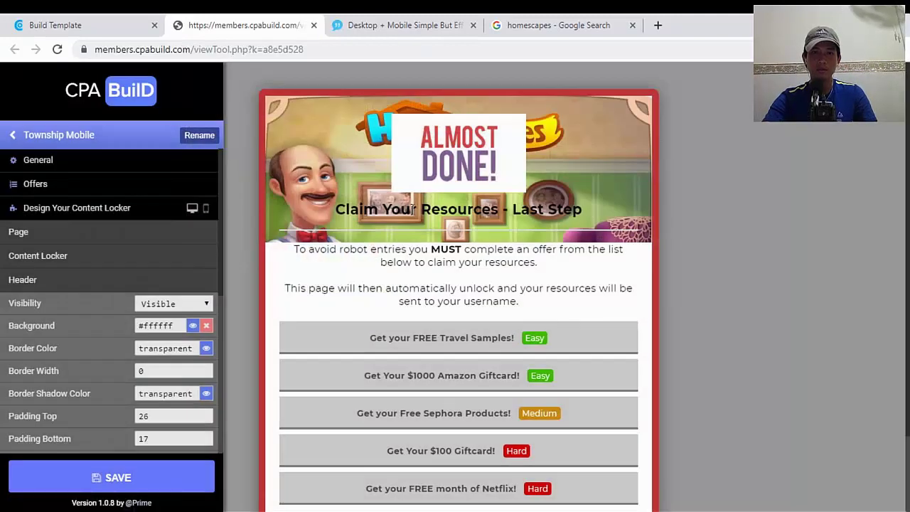
# Examine the locker preview with the Homescapes header background, focusing on the "Claim Your Resources - Last Step" title over the image
pyautogui.scroll(-2, 534, 234)
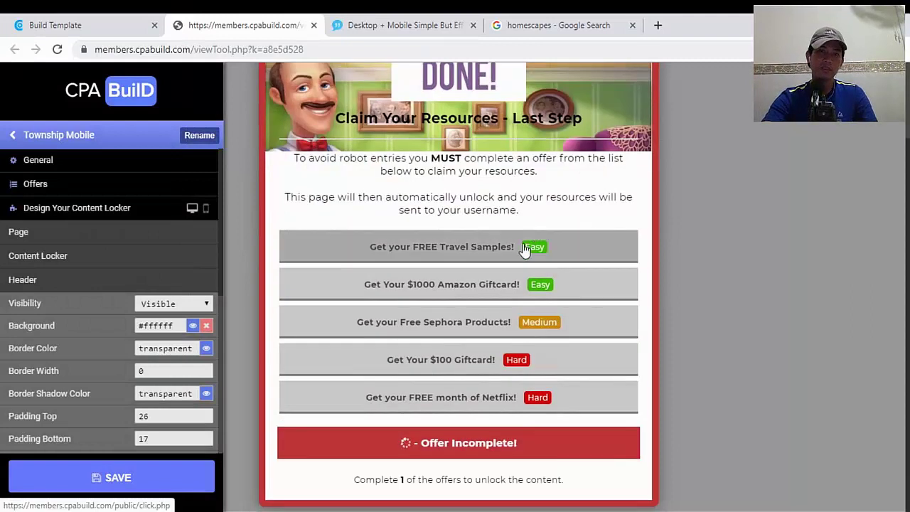
pyautogui.scroll(2, 418, 233)
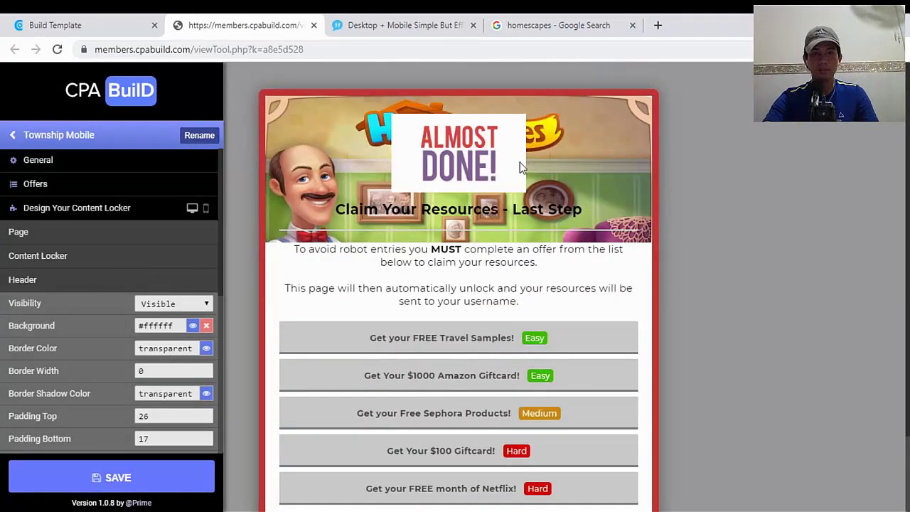
pyautogui.scroll(-2, 520, 169)
pyautogui.scroll(2, 487, 181)
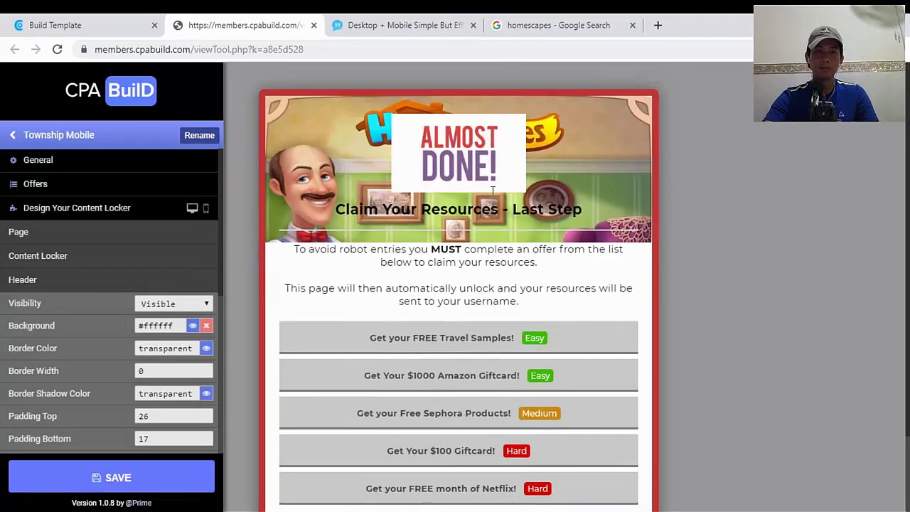
pyautogui.moveTo(584, 208); pyautogui.dragTo(382, 209)
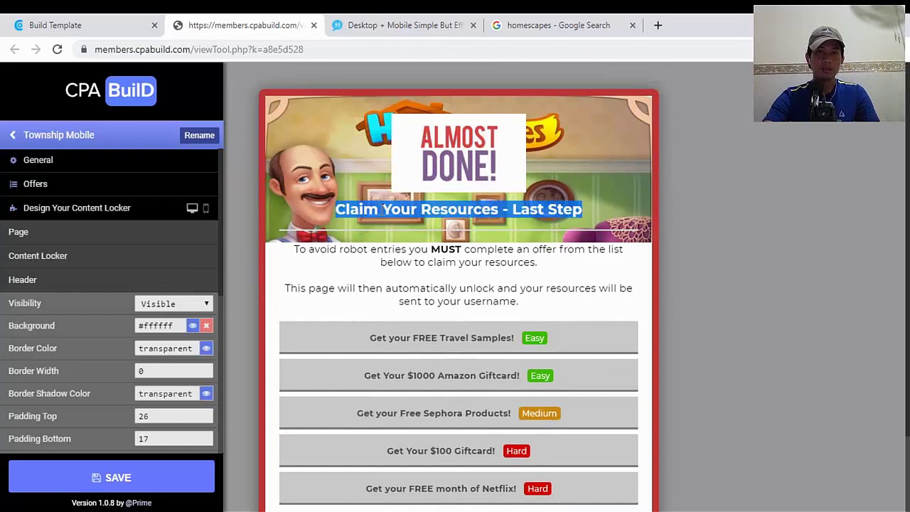
pyautogui.doubleClick(371, 209)
pyautogui.click(569, 207)
pyautogui.moveTo(570, 207); pyautogui.dragTo(343, 216)
pyautogui.scroll(-2, 330, 214)
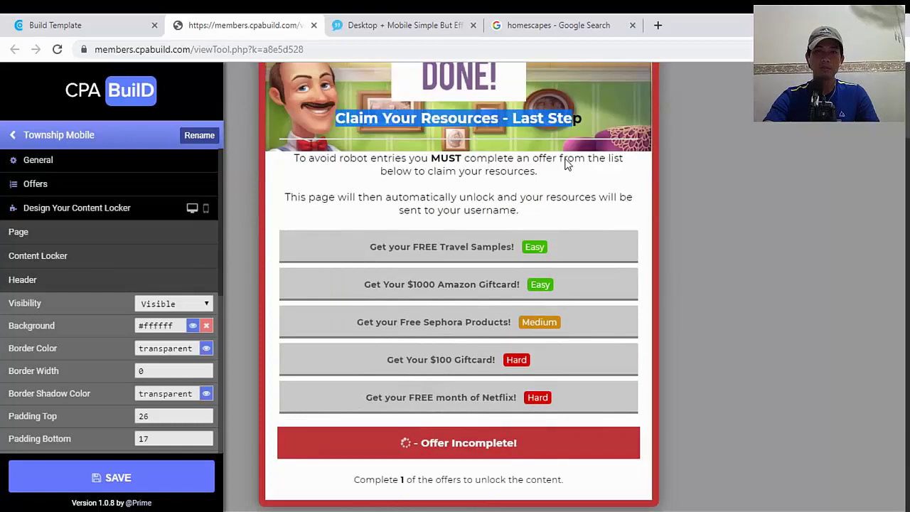
pyautogui.click(581, 125)
pyautogui.scroll(2, 347, 193)
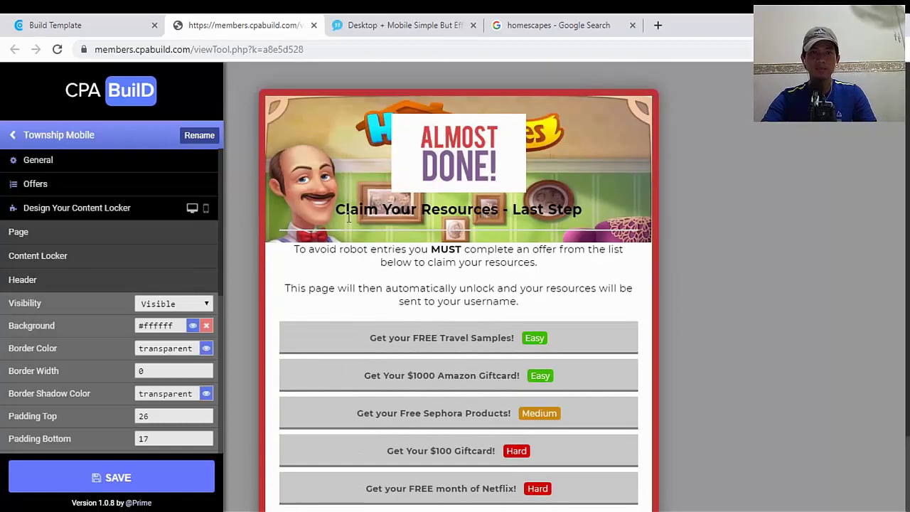
pyautogui.moveTo(338, 209); pyautogui.dragTo(544, 226)
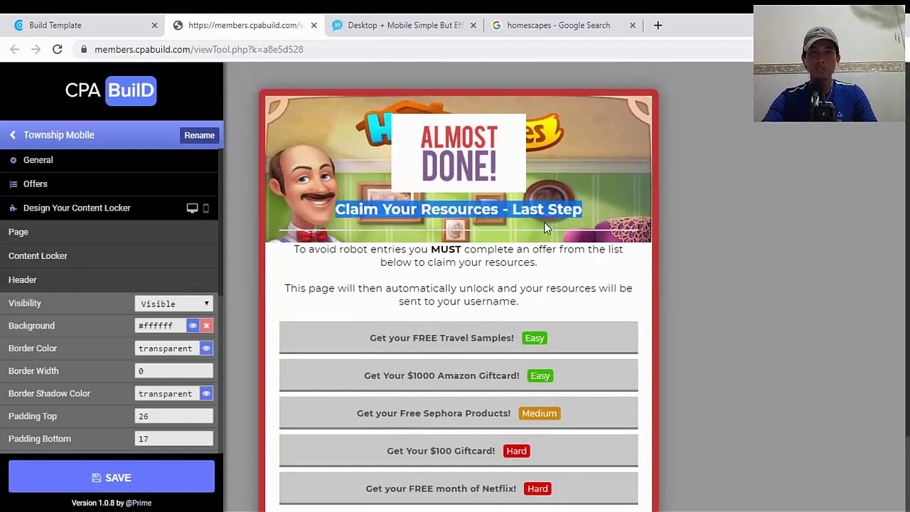
pyautogui.click(600, 200)
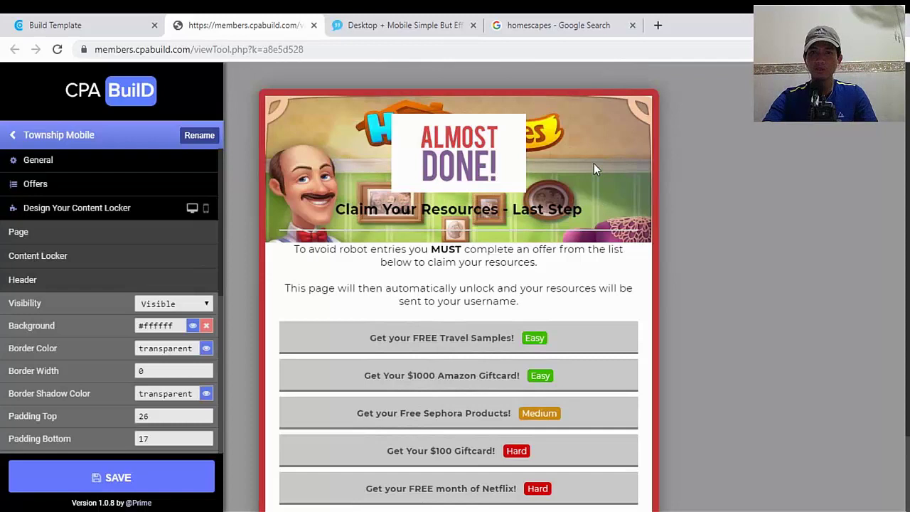
pyautogui.moveTo(588, 208); pyautogui.dragTo(327, 212)
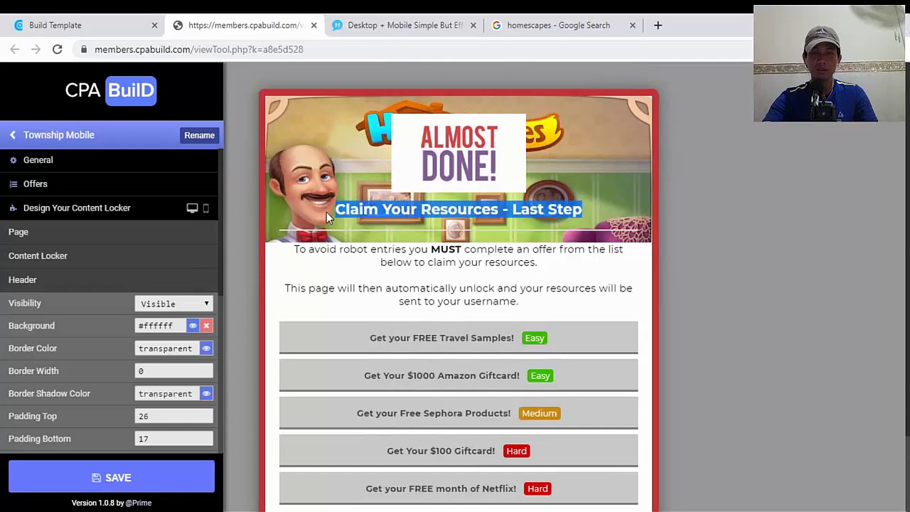
pyautogui.click(568, 192)
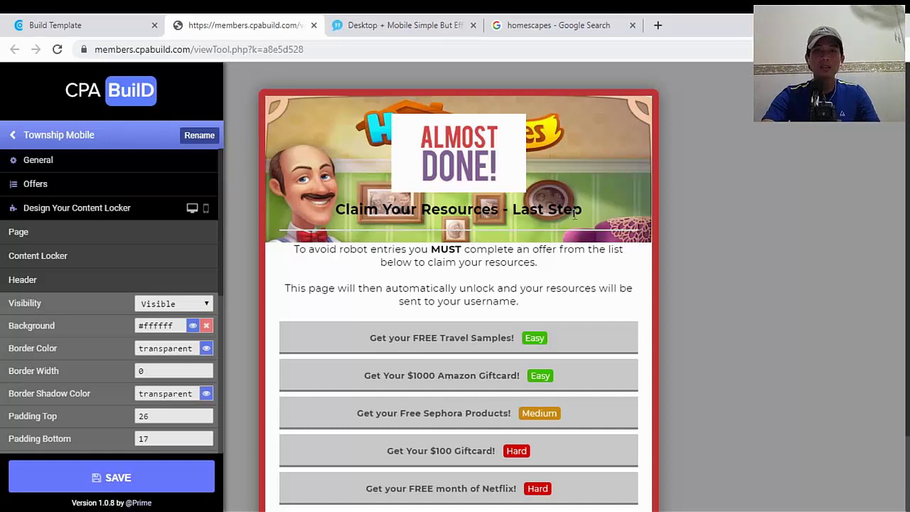
# Save the content locker with its Homescapes header background and dismiss the confirmation dialog
pyautogui.scroll(-1, 242, 319)
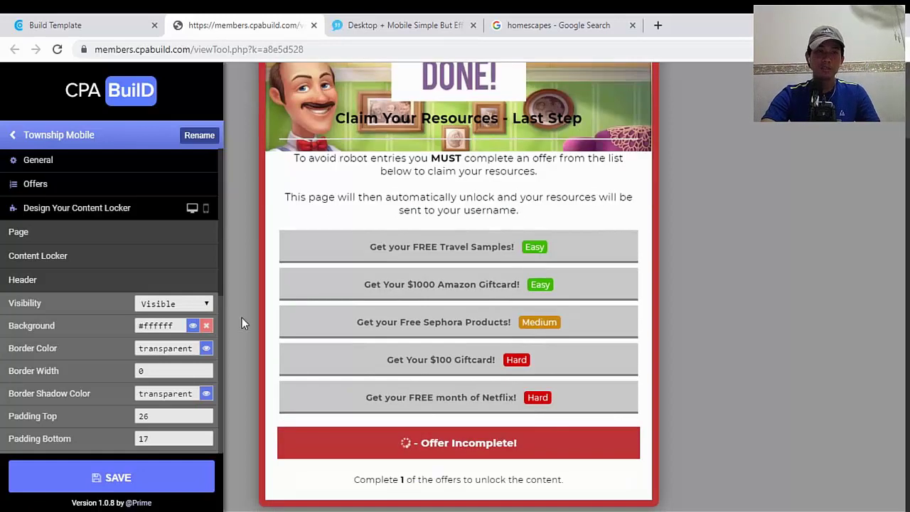
pyautogui.click(188, 477)
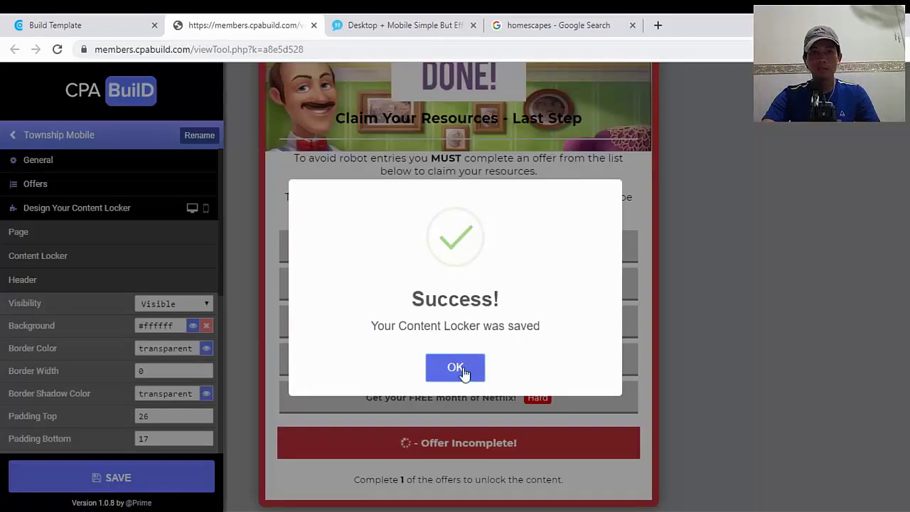
pyautogui.click(463, 372)
# Remove the "Claim Your Resources - Last Step" title from the header by cutting its entire text
pyautogui.scroll(1, 577, 405)
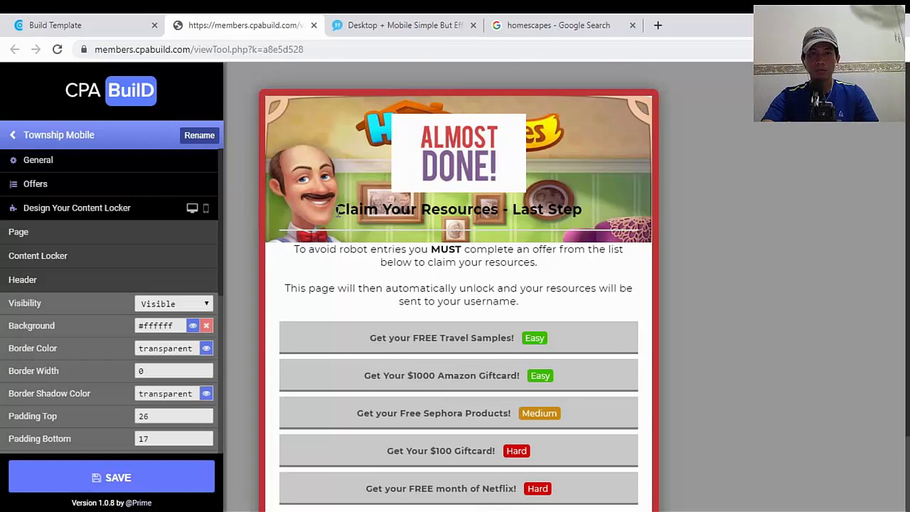
pyautogui.moveTo(335, 212); pyautogui.dragTo(494, 219)
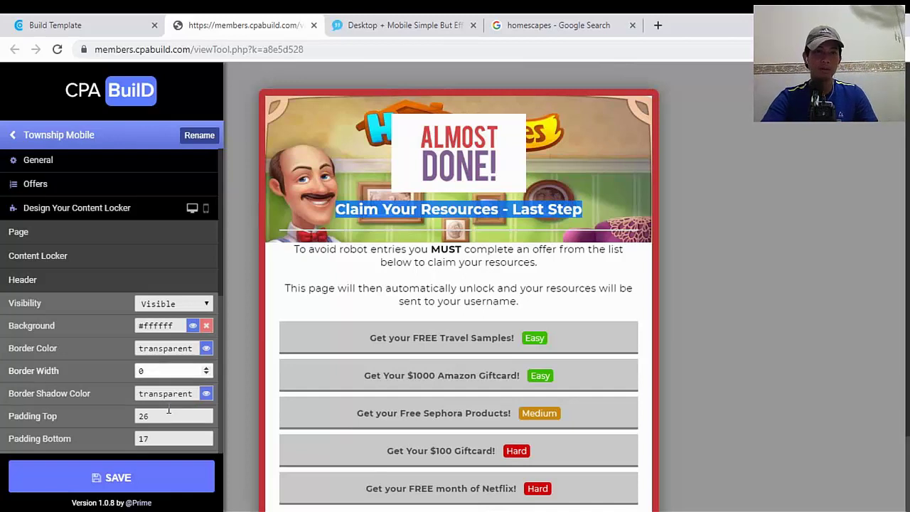
pyautogui.scroll(-2, 214, 284)
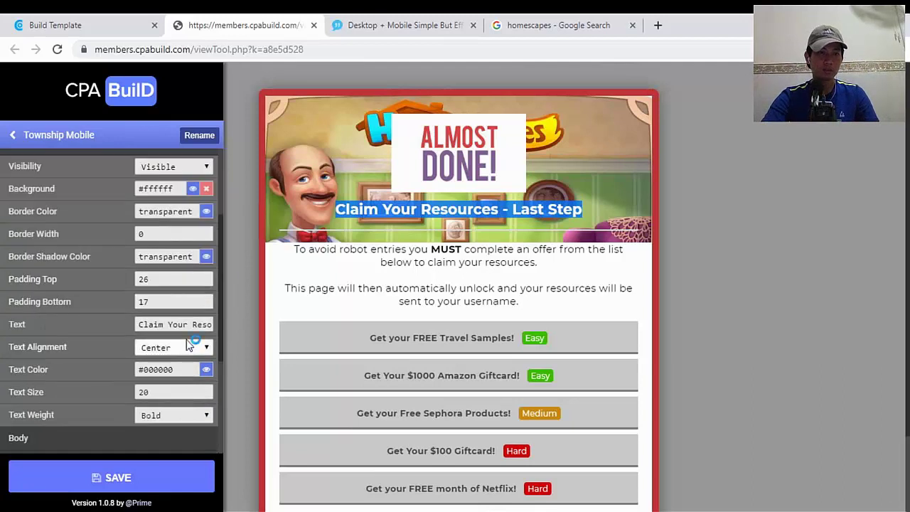
pyautogui.click(160, 323)
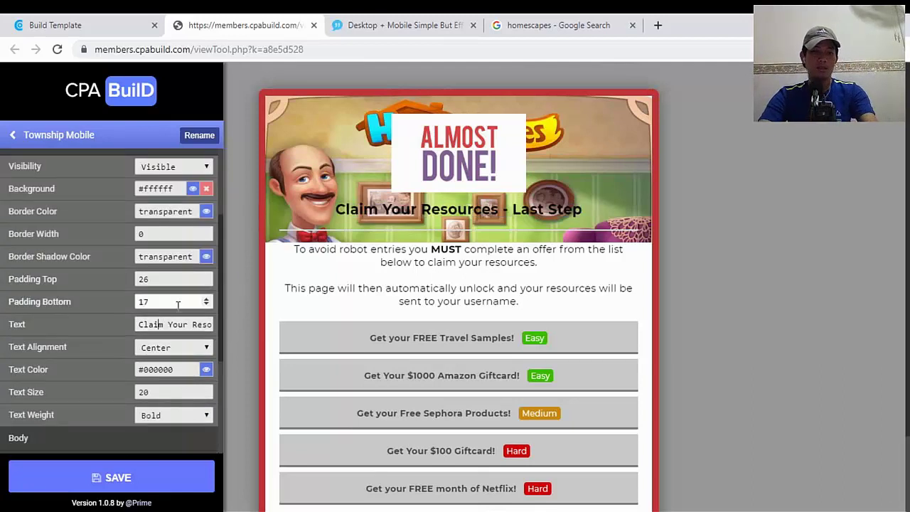
pyautogui.doubleClick(14, 327)
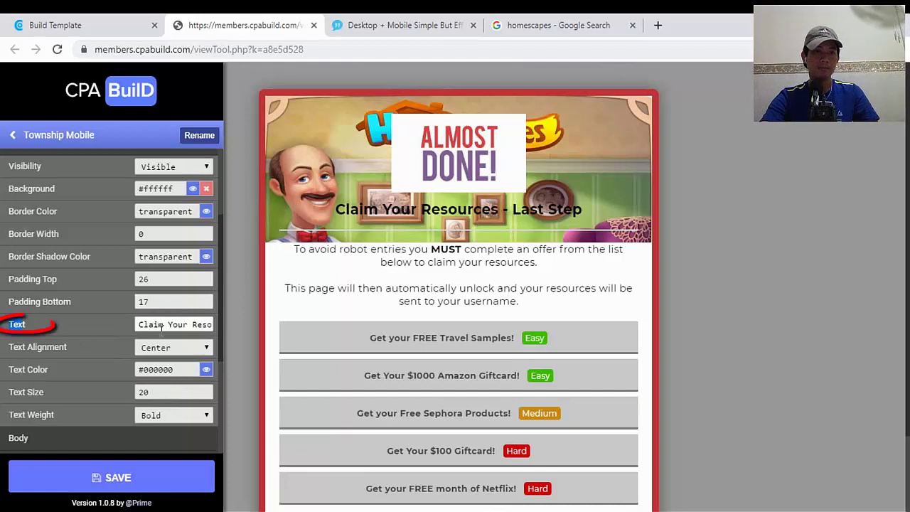
pyautogui.moveTo(139, 325); pyautogui.dragTo(310, 335)
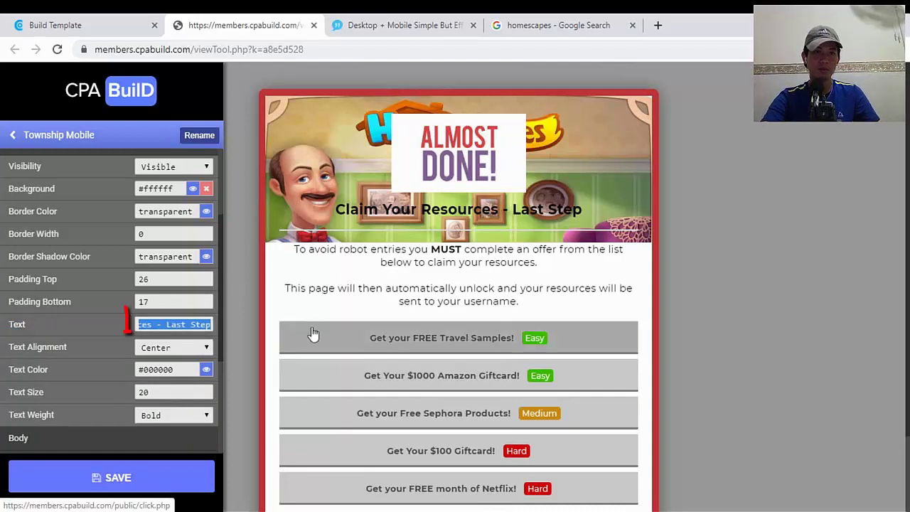
pyautogui.rightClick(202, 329)
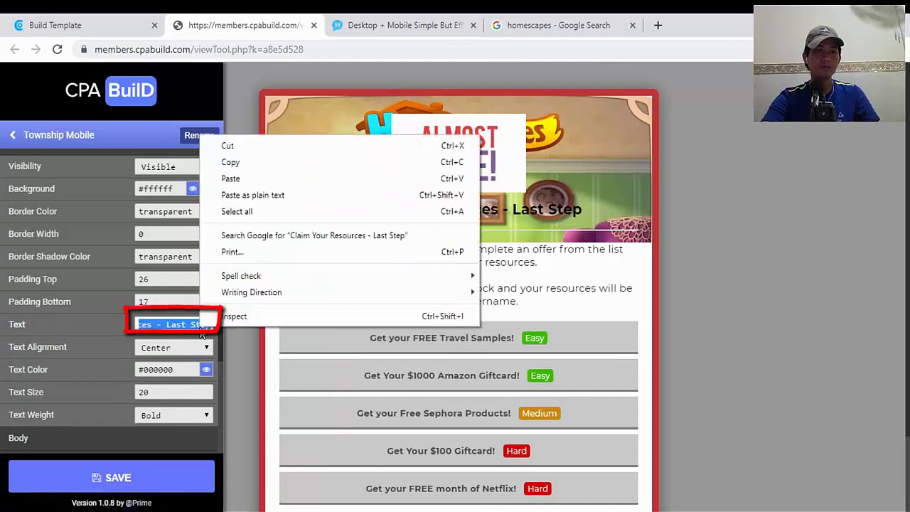
pyautogui.click(231, 147)
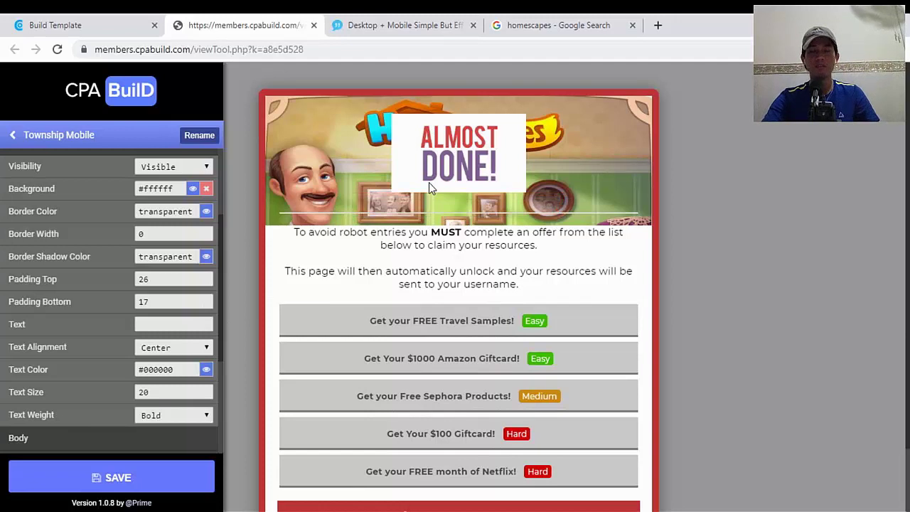
# Save the content locker without the header title, dismiss the confirmation dialog, and clear the text selection in the preview
pyautogui.tripleClick(371, 230)
pyautogui.scroll(-2, 201, 347)
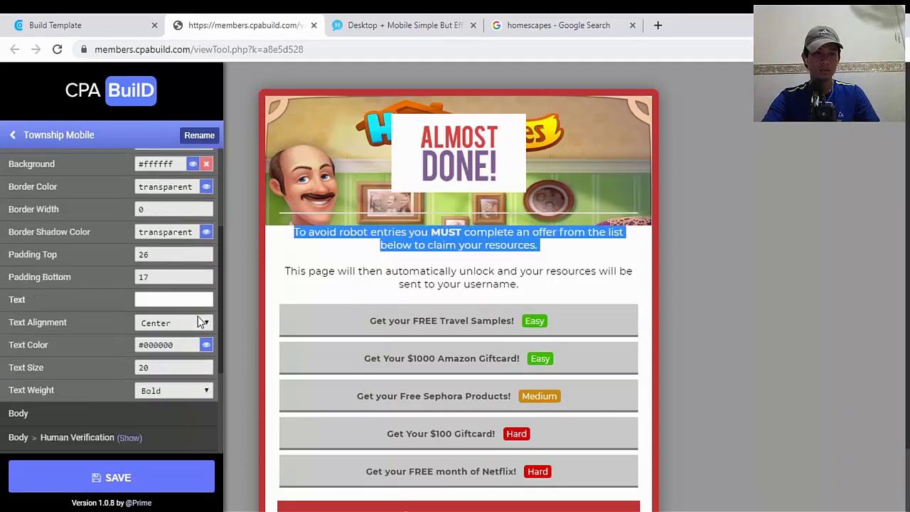
pyautogui.scroll(2, 201, 347)
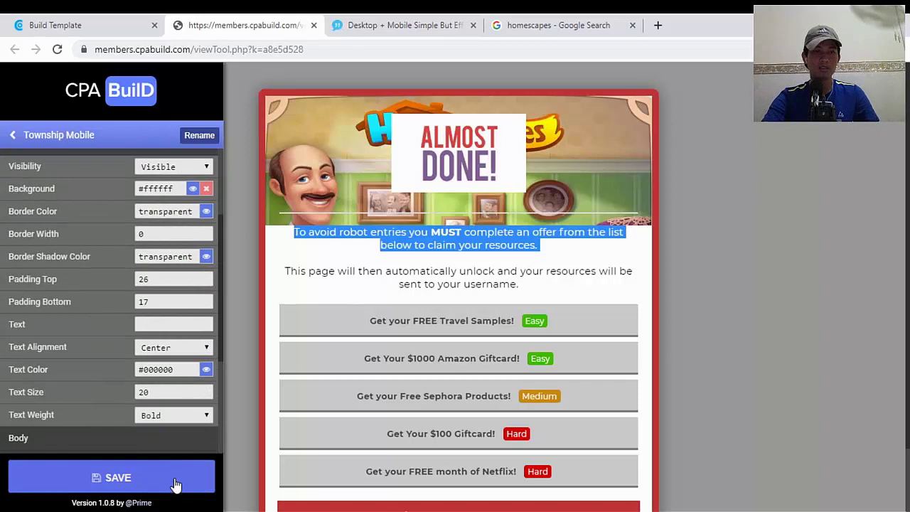
pyautogui.hotkey('ctrl', 's')
pyautogui.click(455, 370)
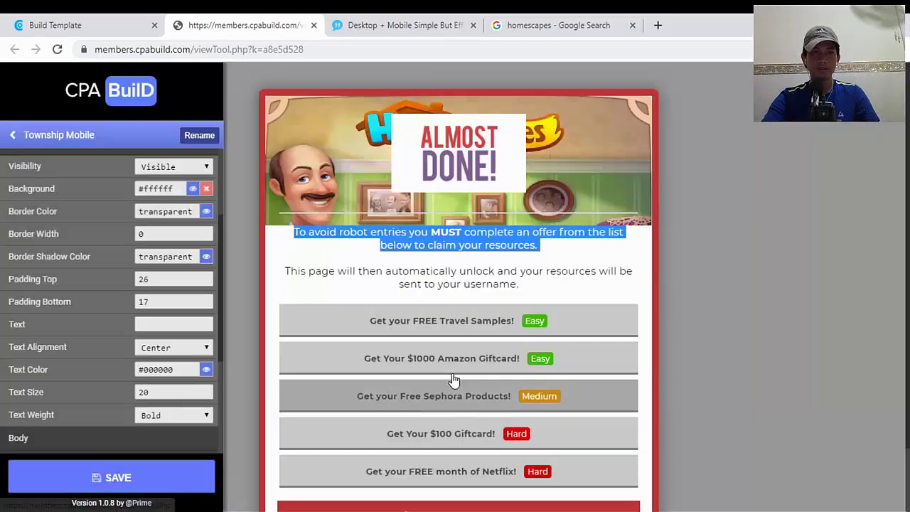
pyautogui.click(445, 205)
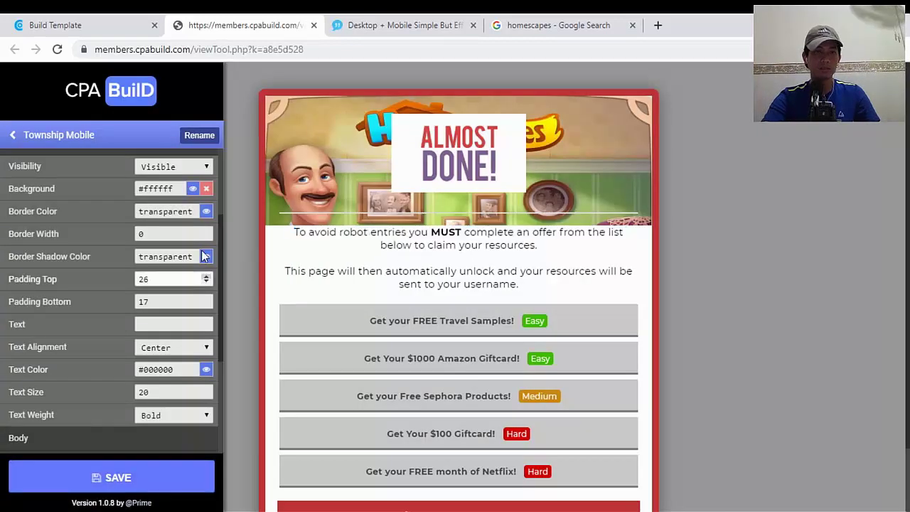
# Save the content locker with its header text left empty and dismiss the confirmation dialog
pyautogui.click(162, 324)
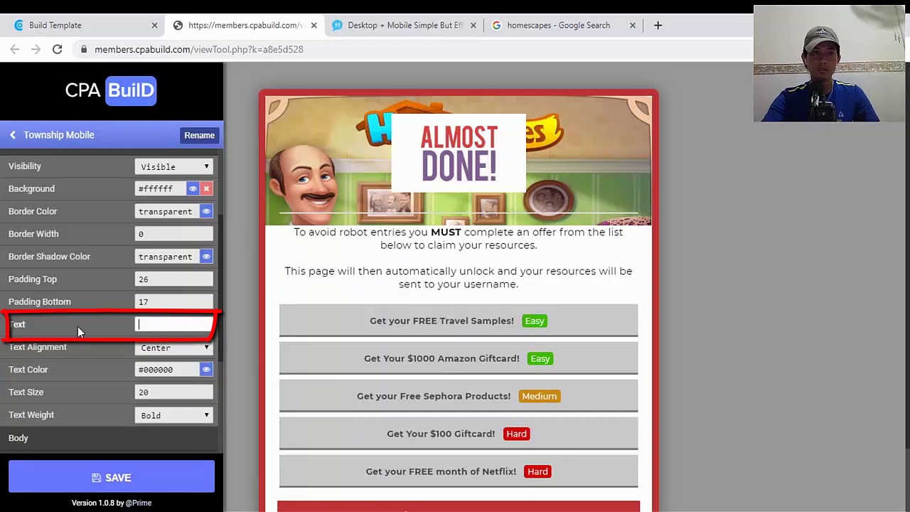
pyautogui.click(206, 473)
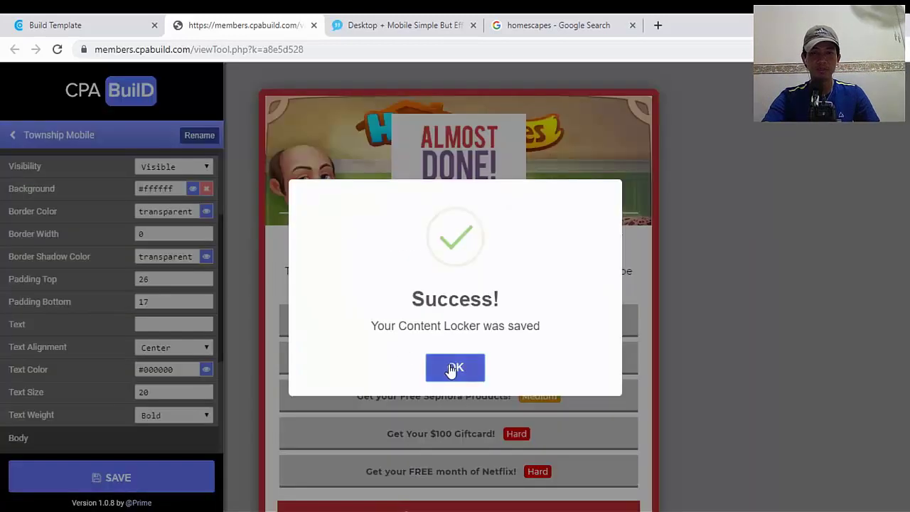
pyautogui.click(452, 369)
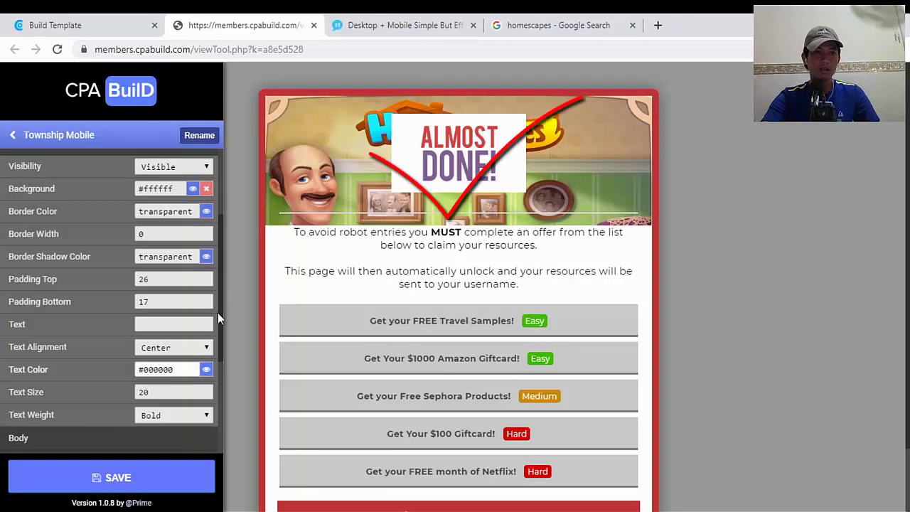
# Open the design settings for the offers inside the locker body and begin editing their Top Text
pyautogui.scroll(-2, 110, 427)
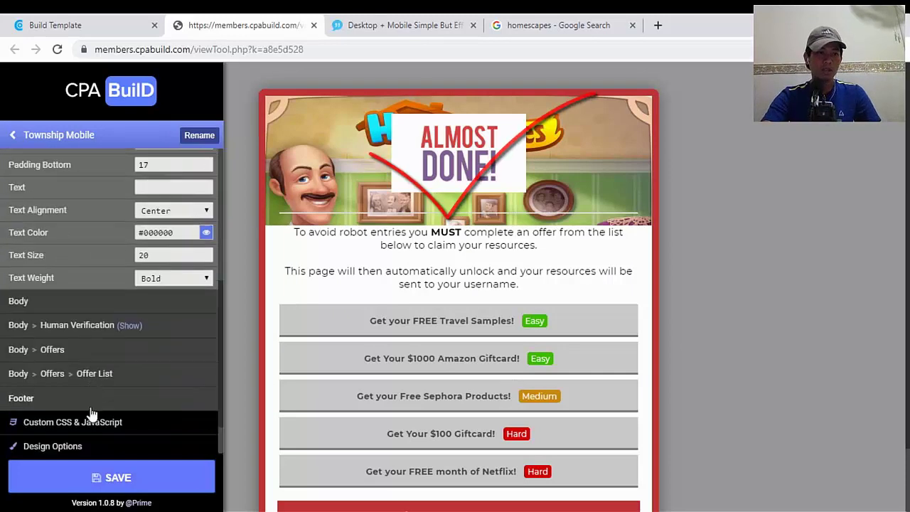
pyautogui.click(28, 305)
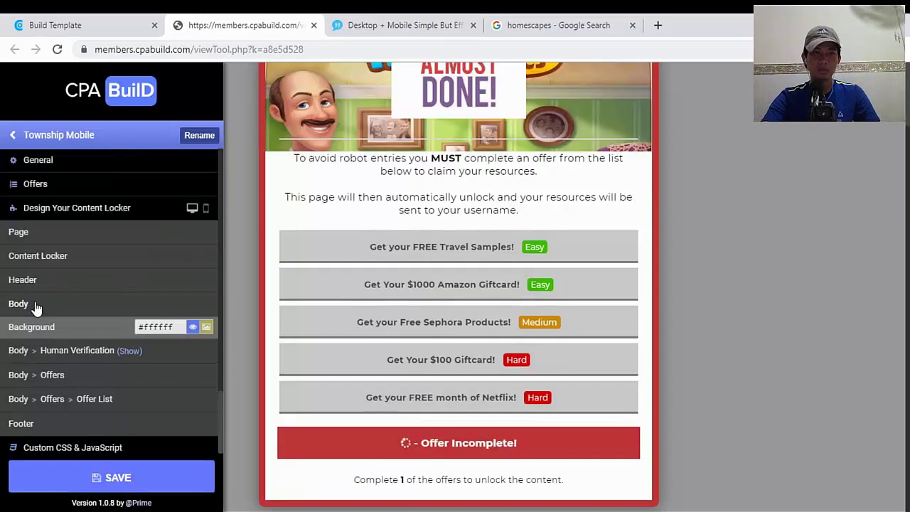
pyautogui.click(49, 377)
pyautogui.scroll(-2, 49, 379)
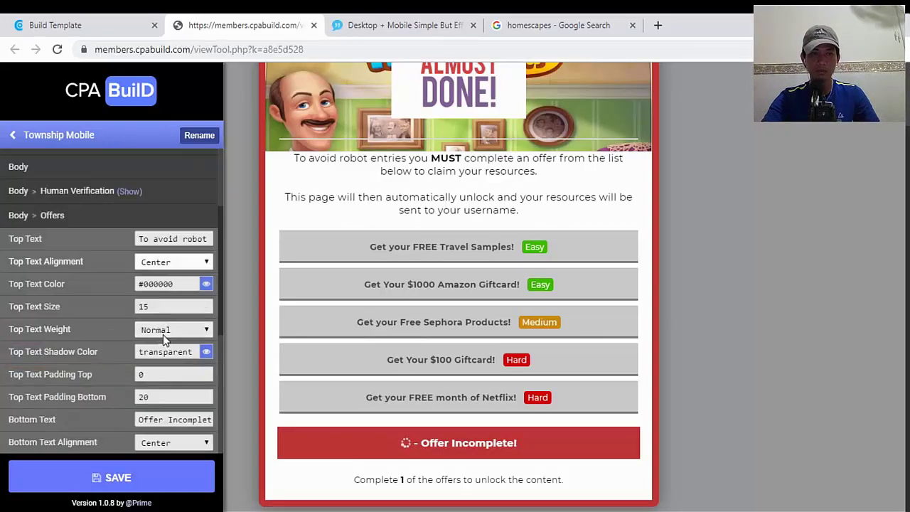
pyautogui.click(155, 238)
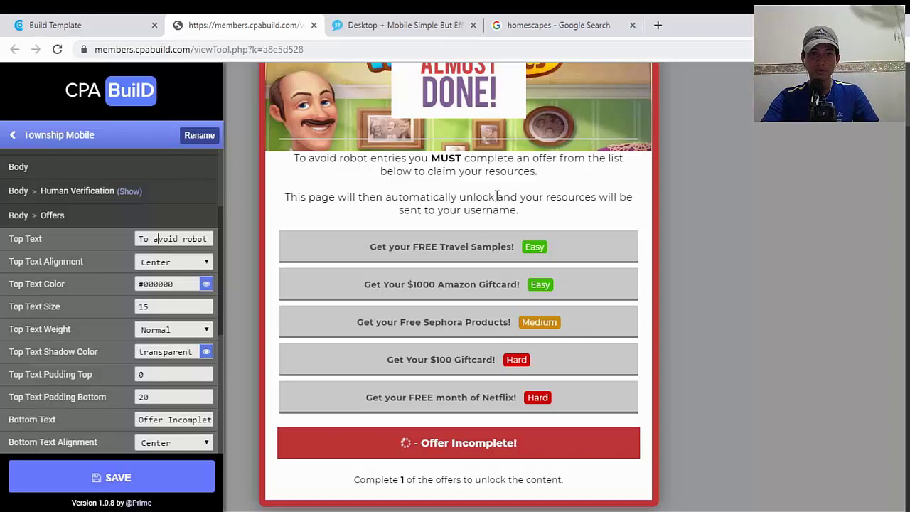
# Examine the intro text above the offers in the preview, focusing on the word "resources"
pyautogui.moveTo(539, 173); pyautogui.dragTo(485, 174)
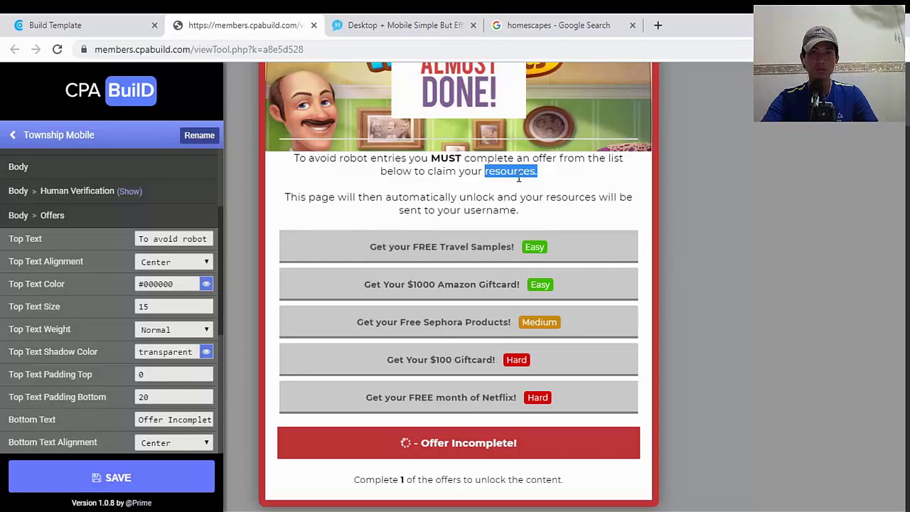
pyautogui.click(518, 177)
pyautogui.moveTo(536, 174); pyautogui.dragTo(485, 173)
pyautogui.scroll(1, 514, 314)
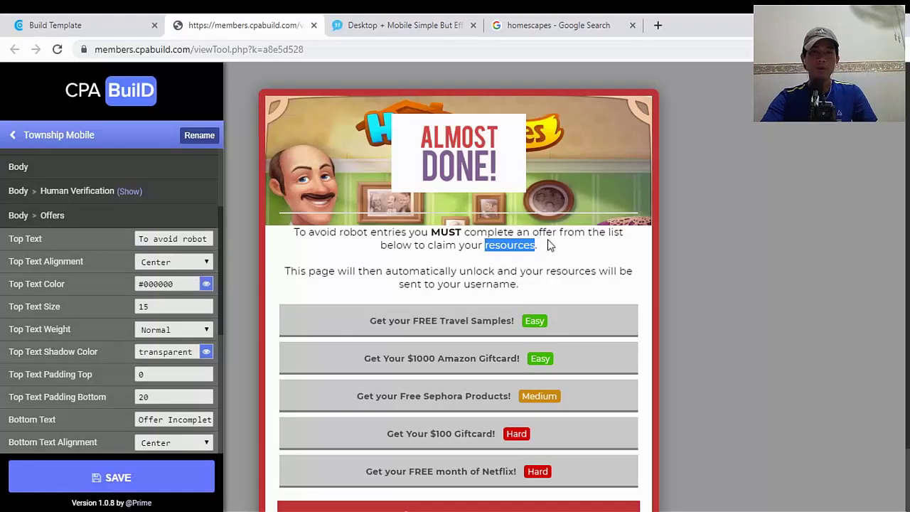
pyautogui.moveTo(539, 246); pyautogui.dragTo(307, 232)
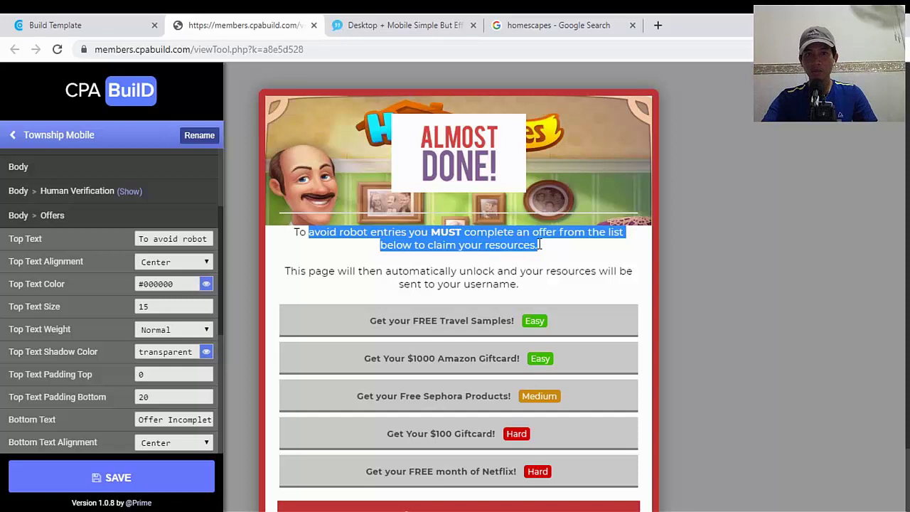
pyautogui.click(496, 253)
pyautogui.moveTo(486, 249); pyautogui.dragTo(521, 244)
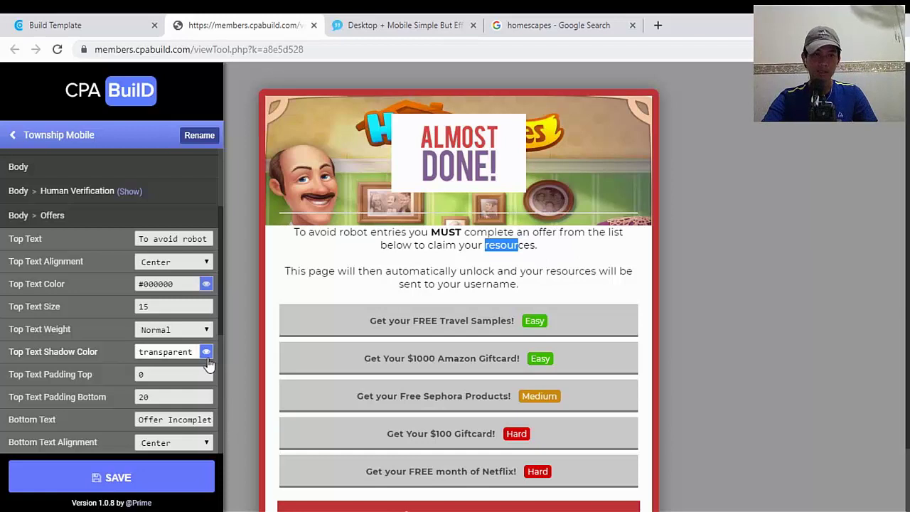
# Remove the intro text above the offers by cutting the entire Top Text
pyautogui.click(165, 239)
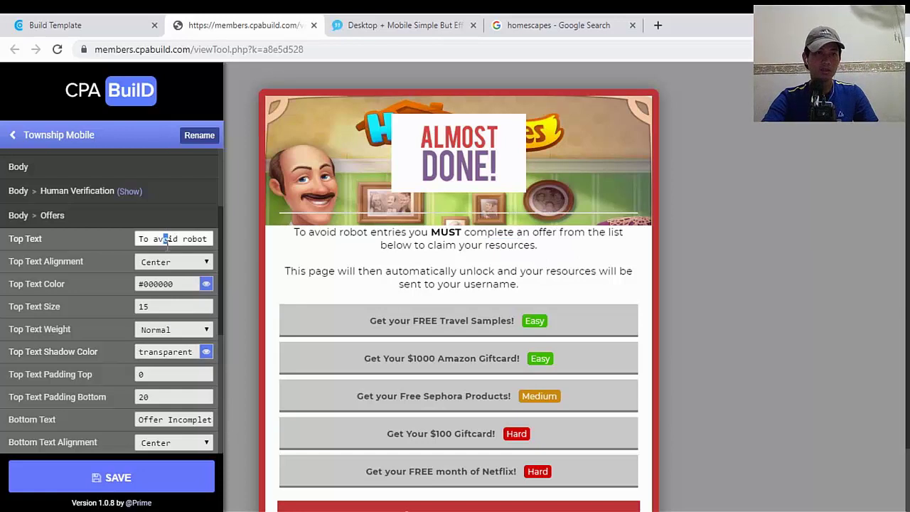
pyautogui.hotkey('ctrl', 'a')
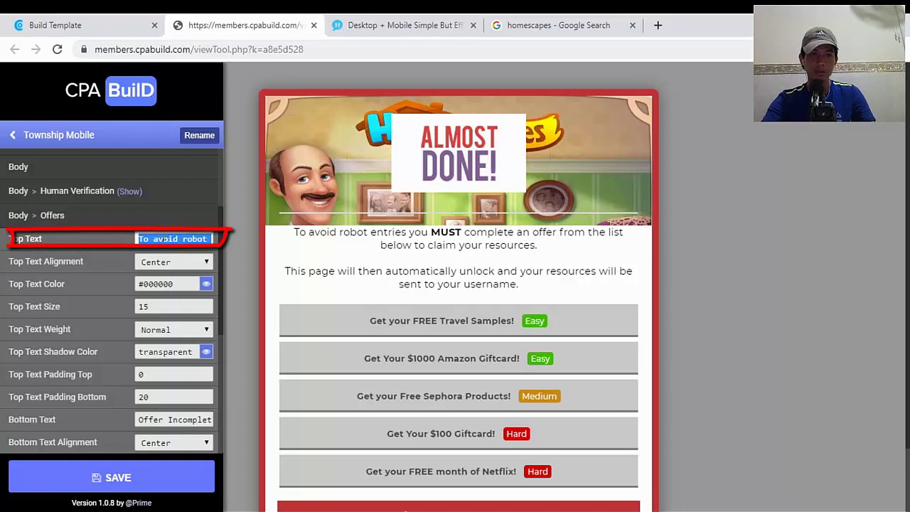
pyautogui.rightClick(165, 238)
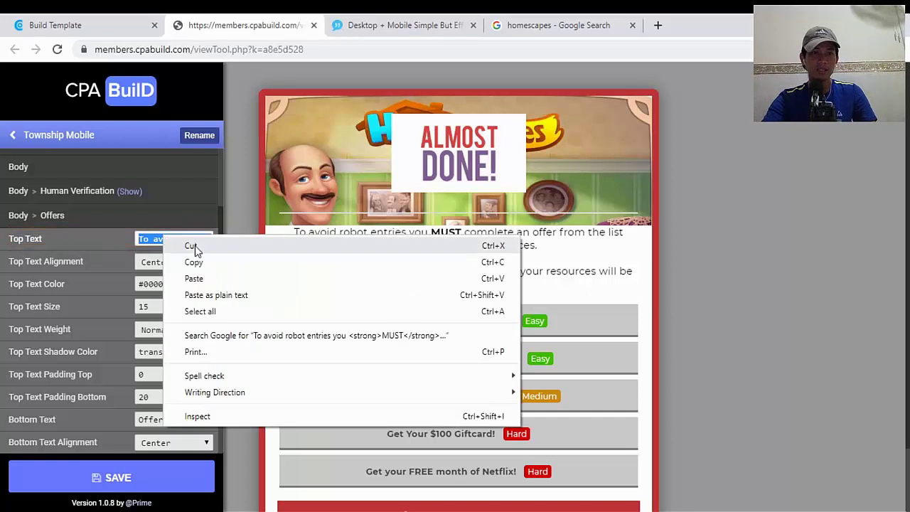
pyautogui.click(191, 246)
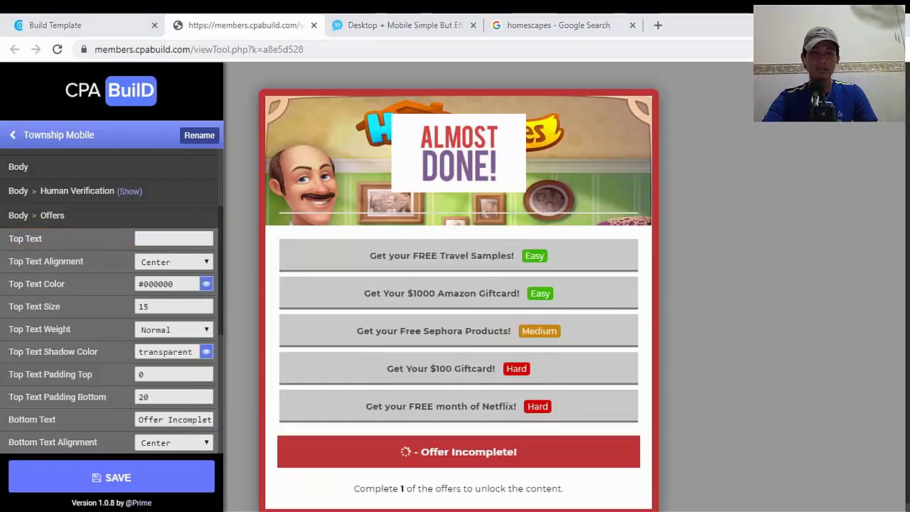
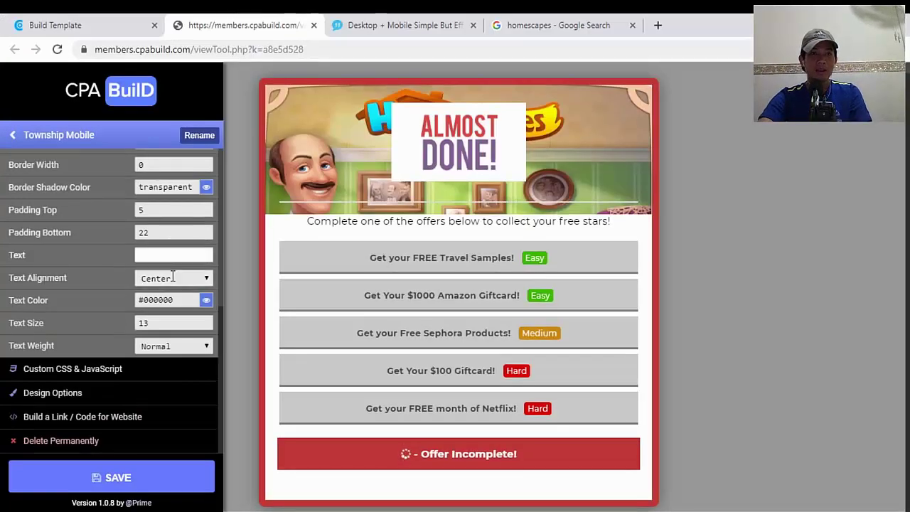
# Paste "After completing one offer, your free stars are automatically sent to your homescapes account!" as the footer text
pyautogui.doubleClick(19, 256)
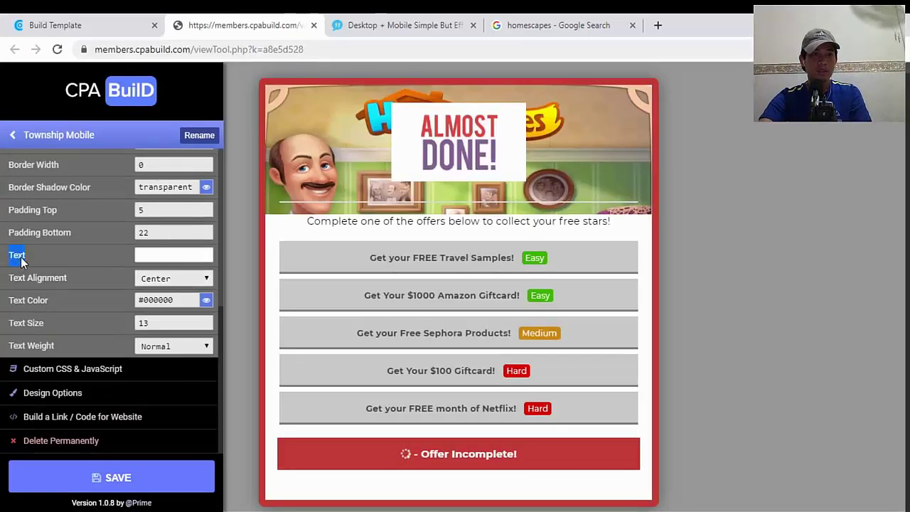
pyautogui.click(148, 257)
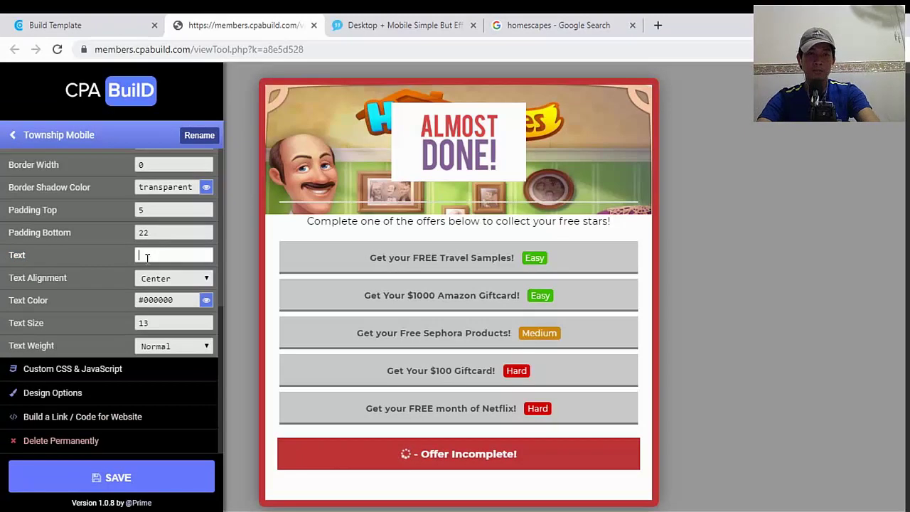
pyautogui.hotkey('ctrl', 'v')
pyautogui.click(743, 246)
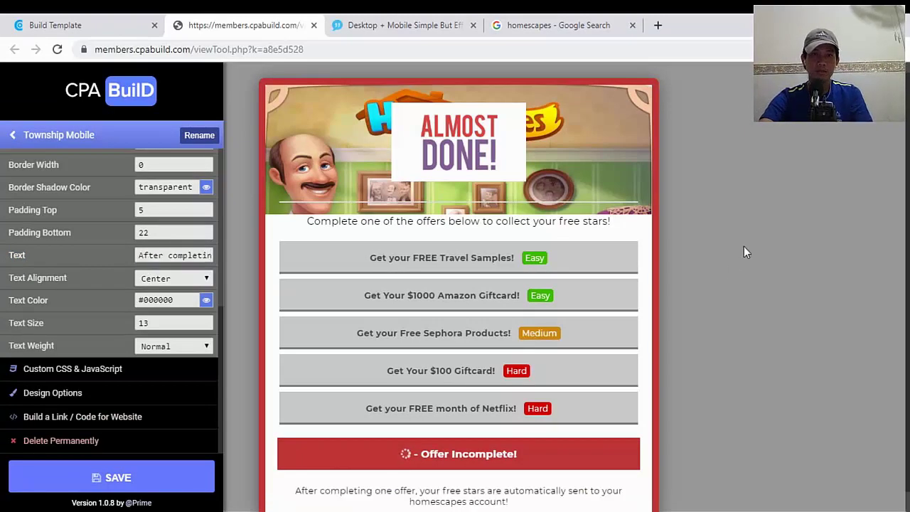
# Review the whole locker preview from the header image to the footer, checking the new texts above and below the offers
pyautogui.scroll(-1, 709, 377)
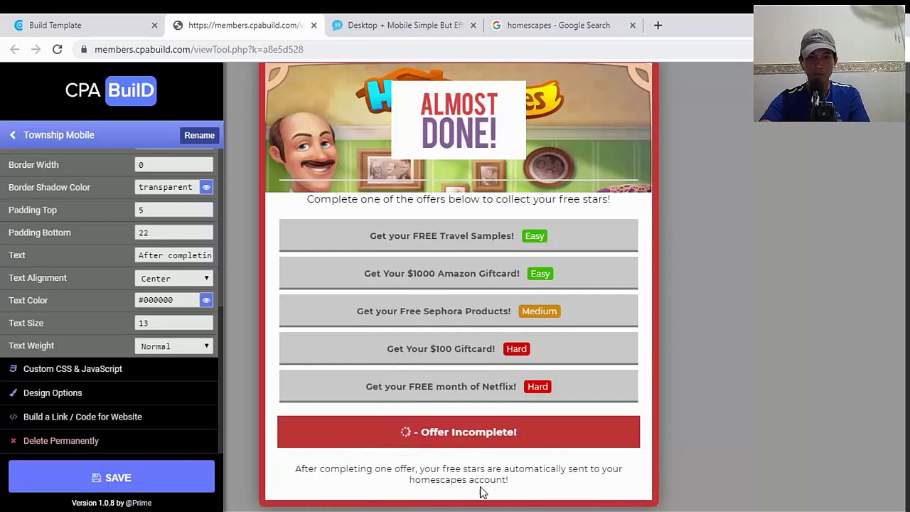
pyautogui.scroll(1, 528, 488)
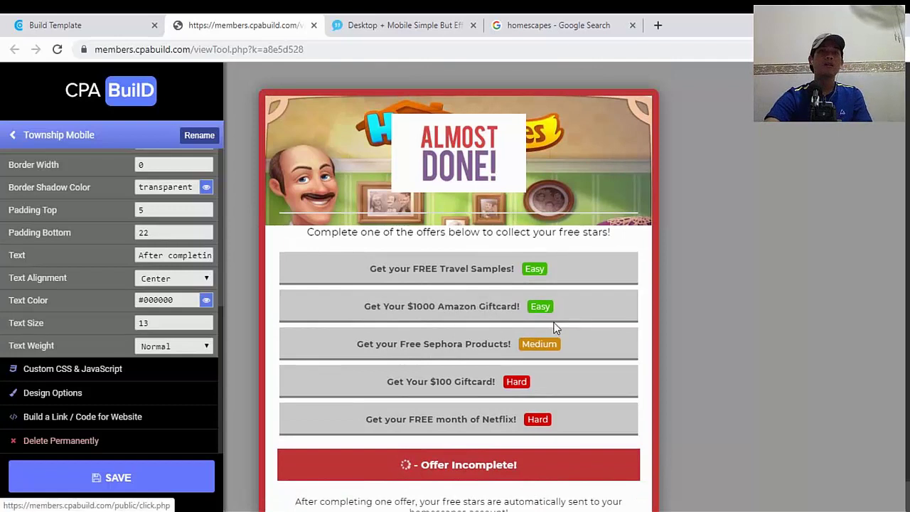
pyautogui.scroll(-1, 604, 217)
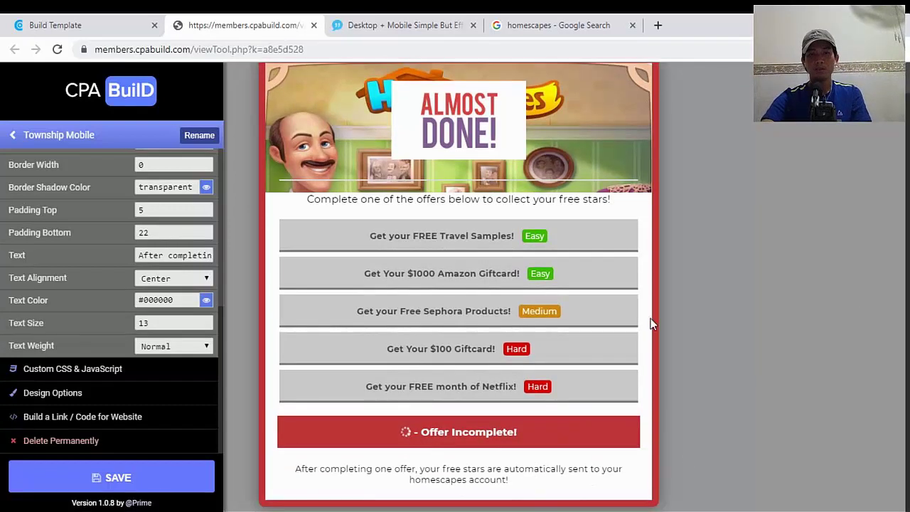
pyautogui.scroll(1, 714, 348)
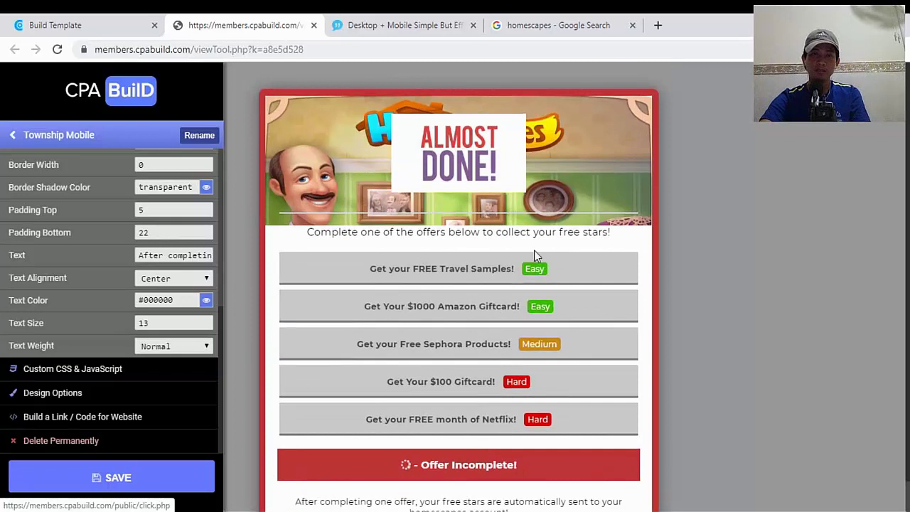
pyautogui.scroll(-1, 410, 380)
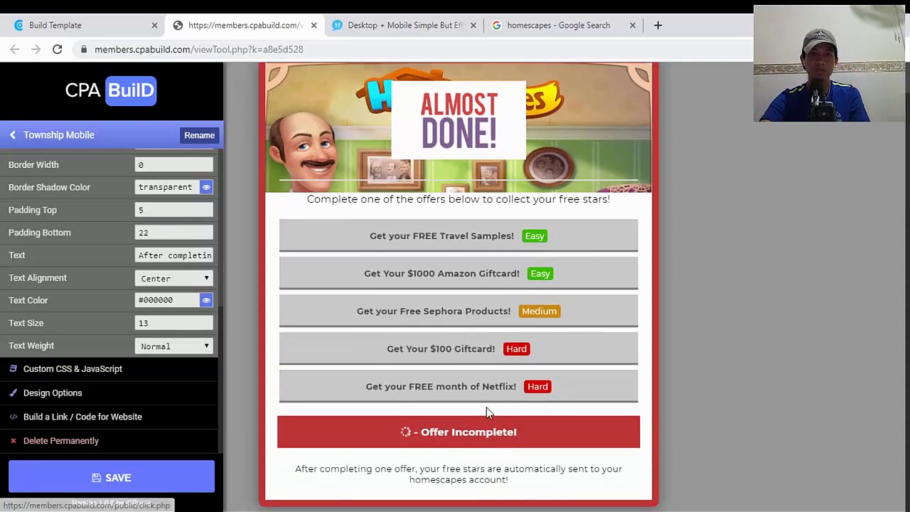
pyautogui.scroll(1, 688, 373)
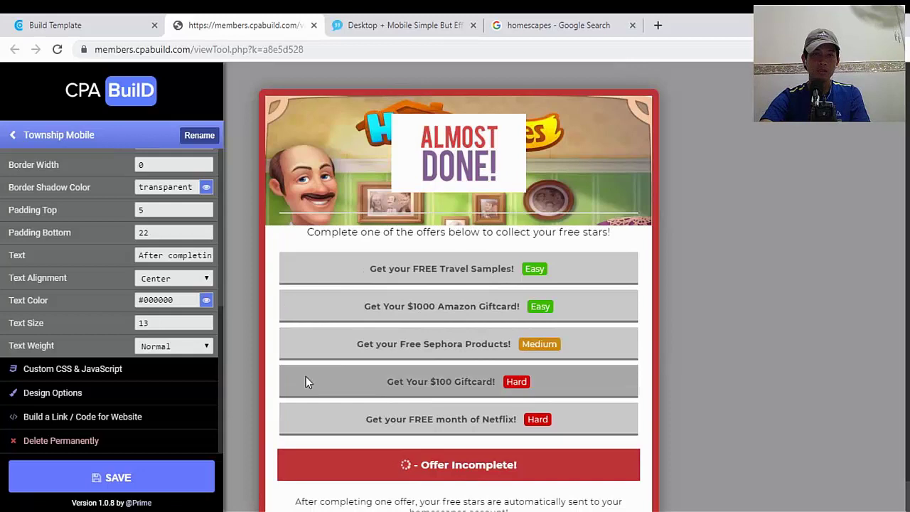
pyautogui.scroll(-1, 757, 270)
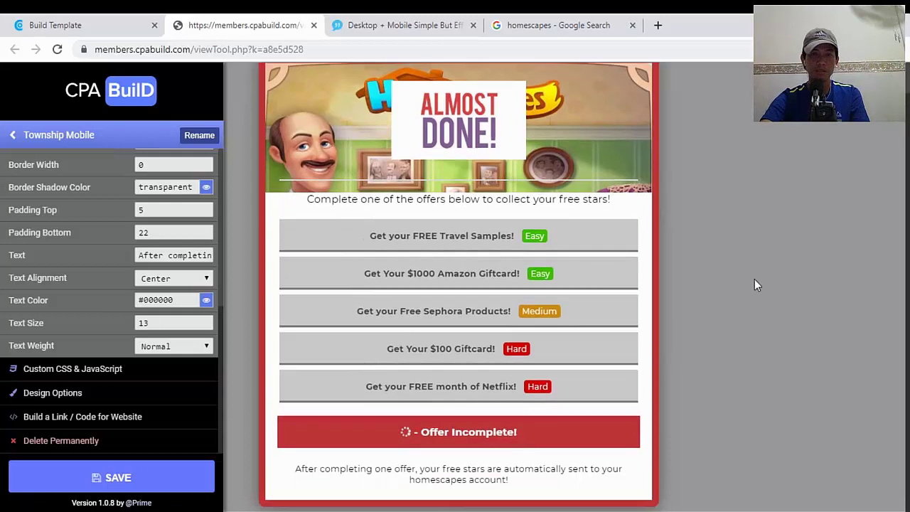
# Save the content locker with its new Homescapes footer text and dismiss the confirmation dialog
pyautogui.click(147, 481)
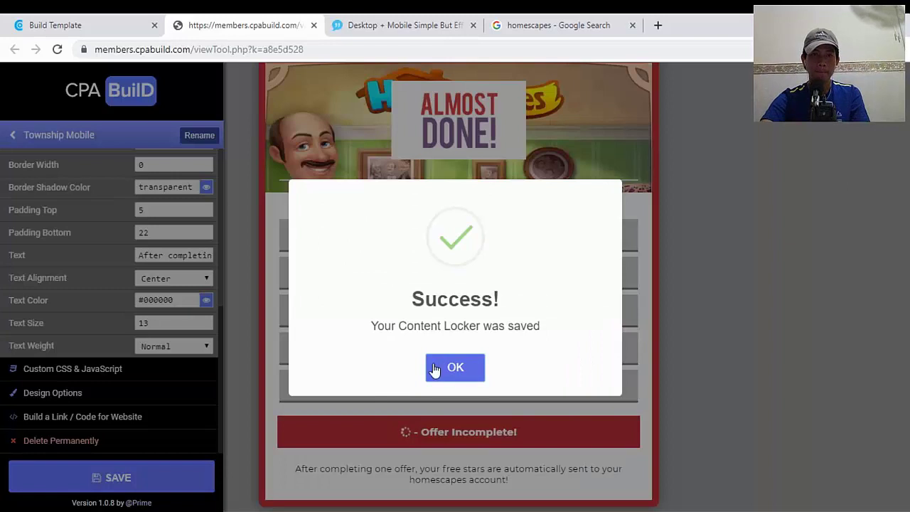
pyautogui.click(435, 369)
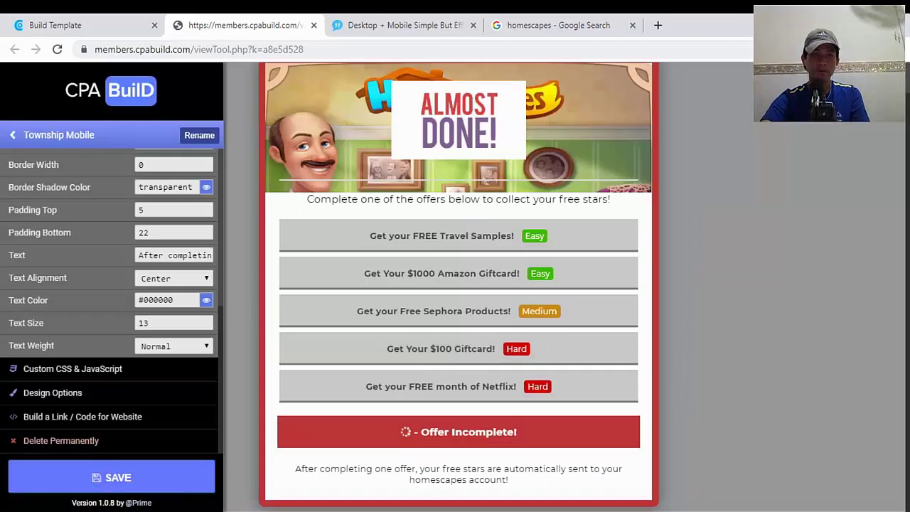
pyautogui.click(148, 479)
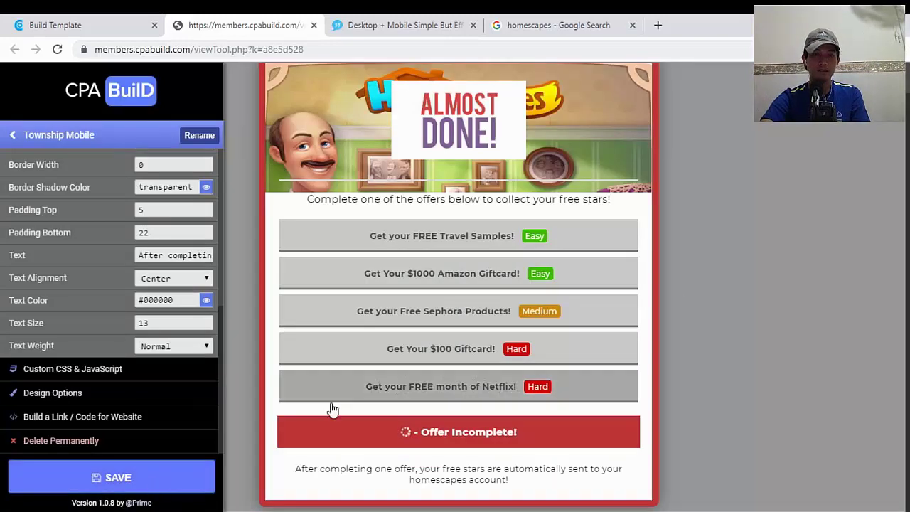
pyautogui.click(442, 368)
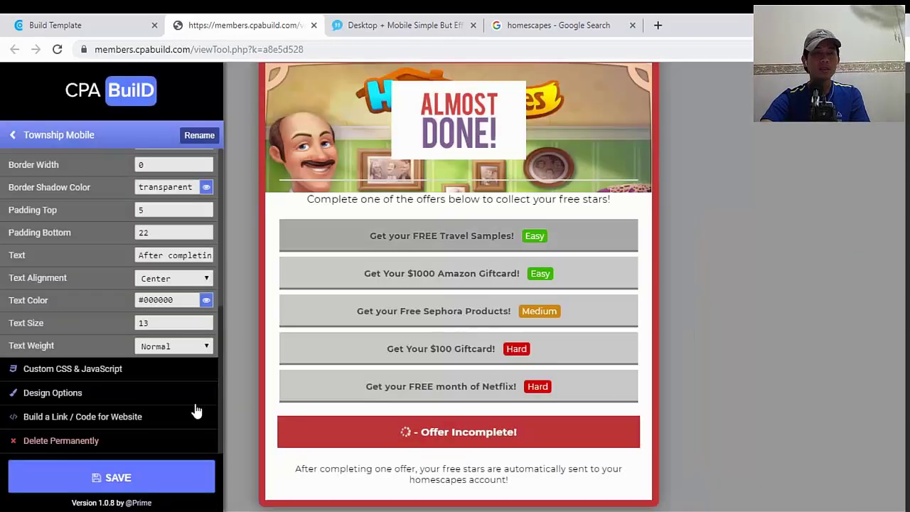
pyautogui.scroll(1, 426, 306)
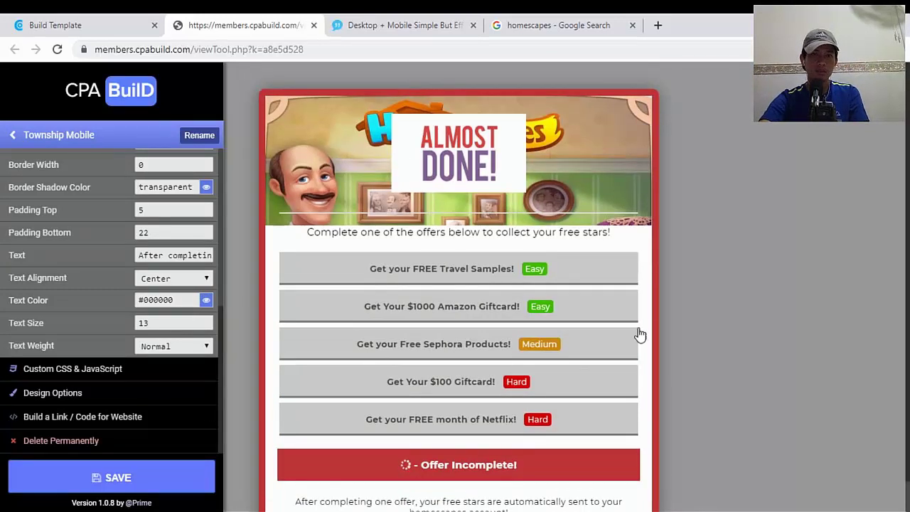
pyautogui.click(86, 481)
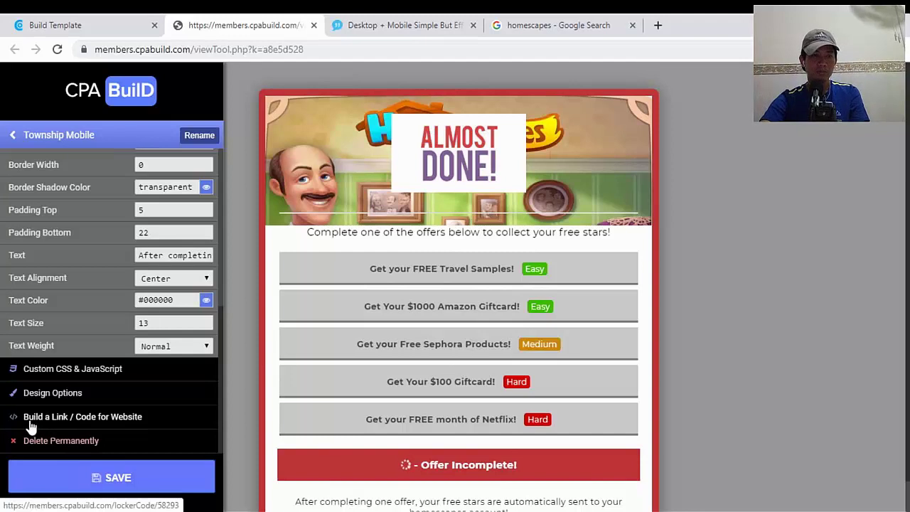
# Generate the website code for the Township Mobile content locker, choosing Township Mobile as the optional mobile locker too
pyautogui.click(88, 418)
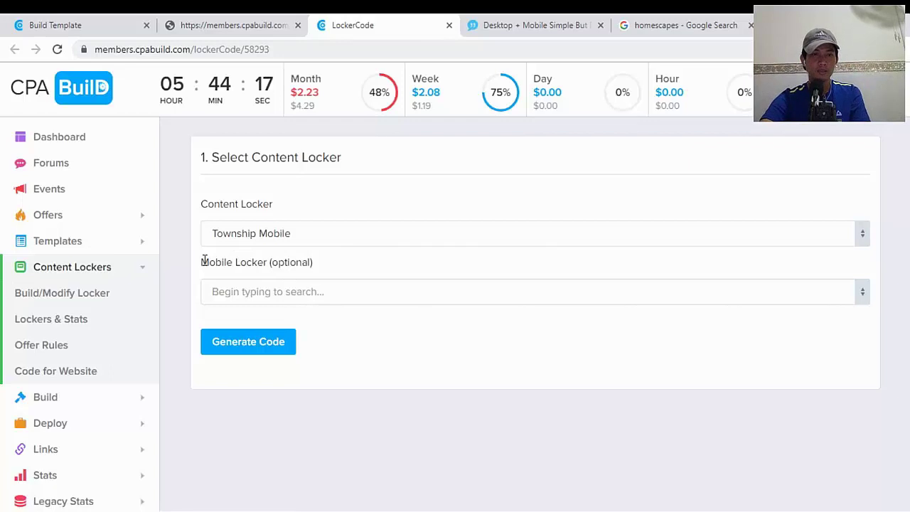
pyautogui.moveTo(202, 261); pyautogui.dragTo(239, 269)
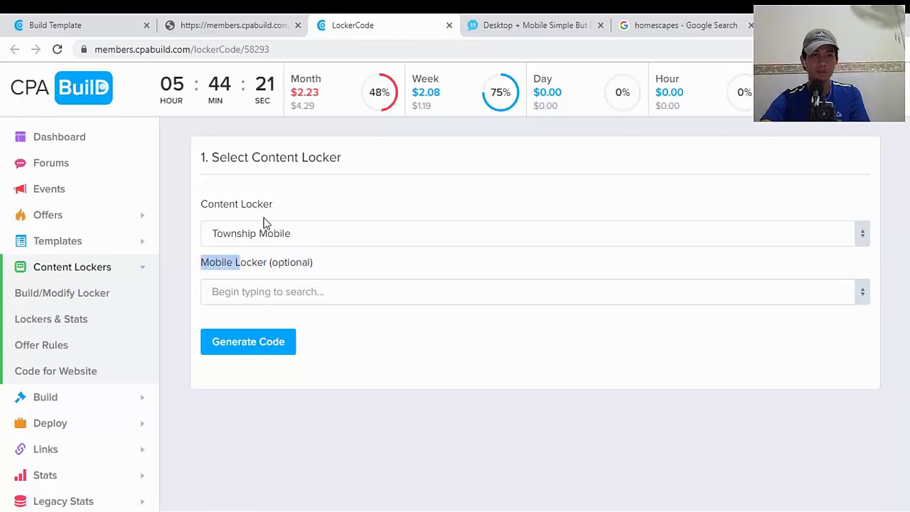
pyautogui.click(259, 300)
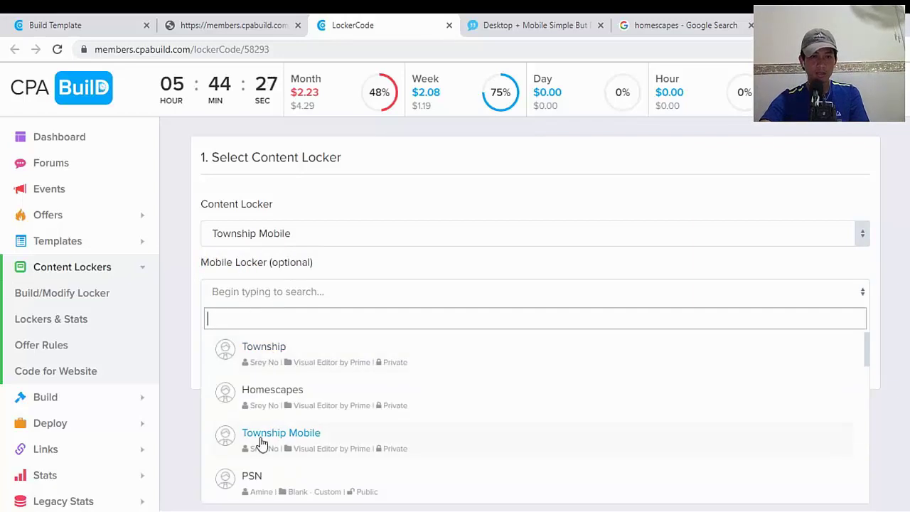
pyautogui.click(267, 445)
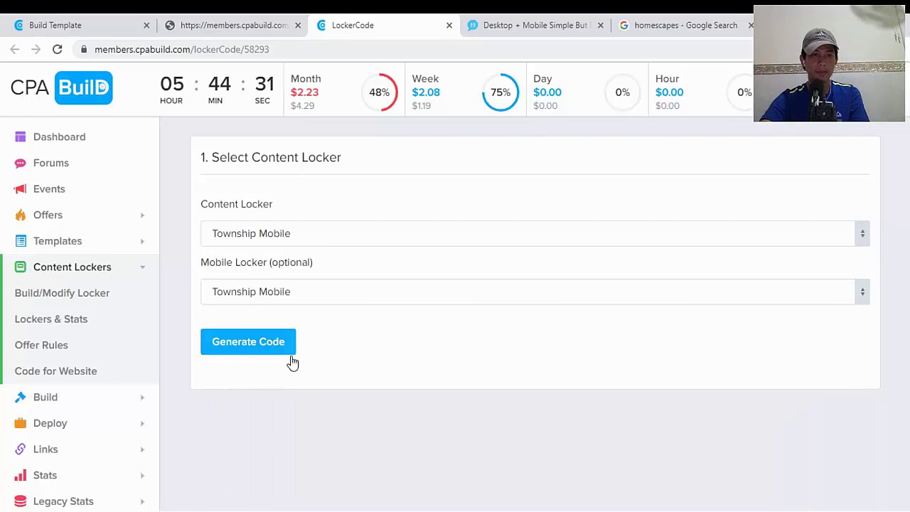
pyautogui.click(244, 348)
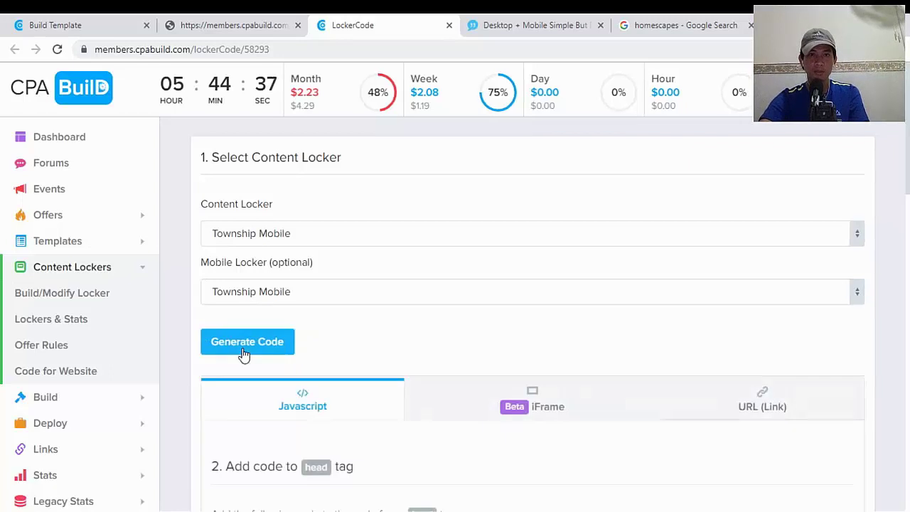
# Examine the generated JavaScript code for the head tag and highlight the complete script block
pyautogui.scroll(-1, 666, 364)
pyautogui.scroll(-4, 640, 341)
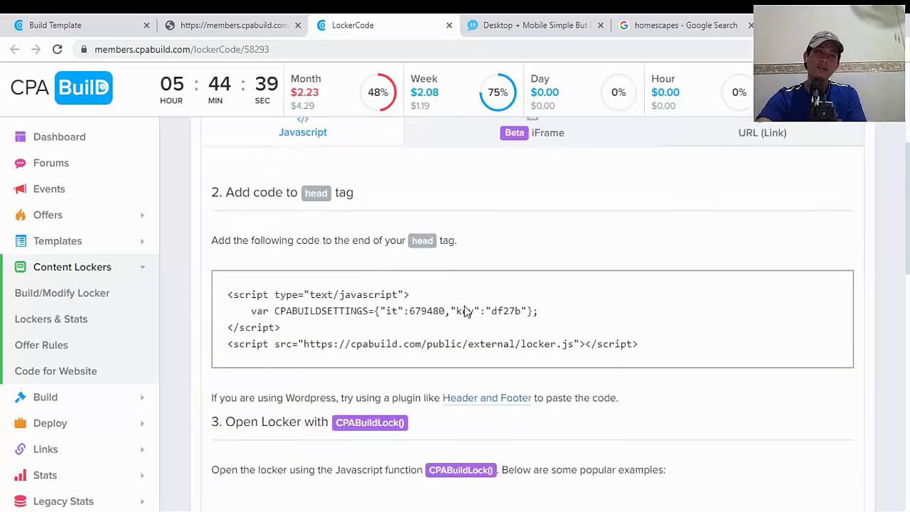
pyautogui.scroll(2, 470, 334)
pyautogui.scroll(-2, 473, 335)
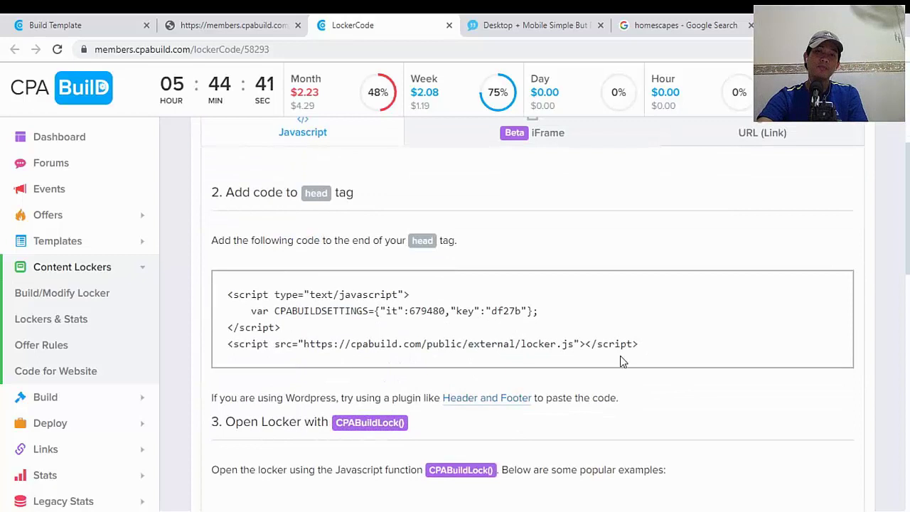
pyautogui.moveTo(226, 294); pyautogui.dragTo(648, 353)
pyautogui.scroll(3, 643, 362)
pyautogui.scroll(-3, 313, 394)
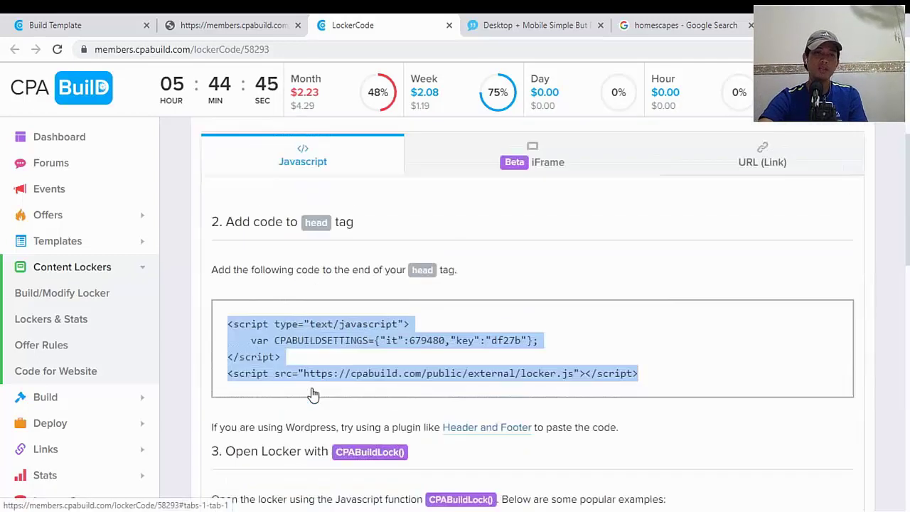
pyautogui.scroll(2, 366, 366)
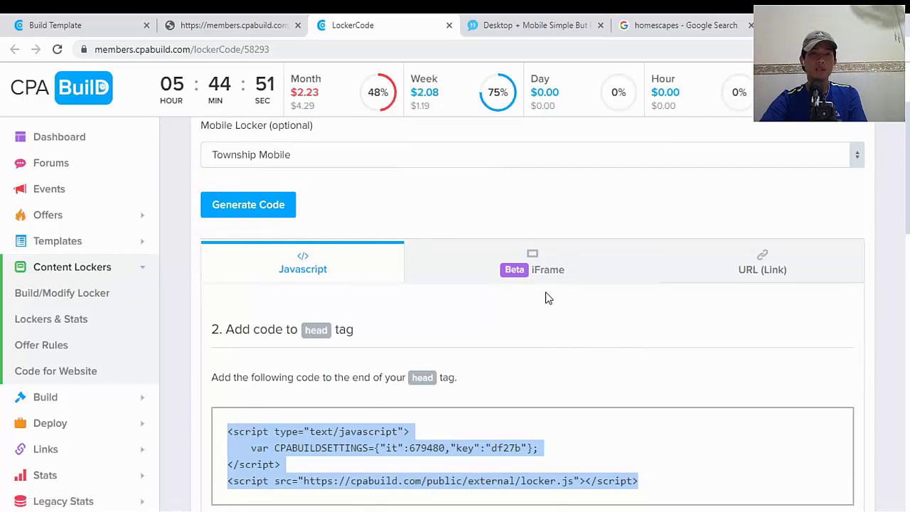
pyautogui.scroll(-2, 213, 345)
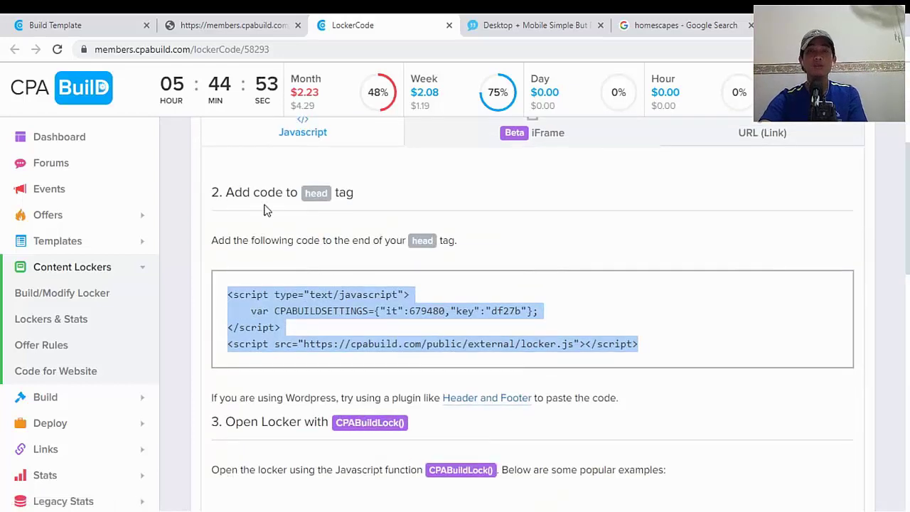
pyautogui.scroll(2, 426, 340)
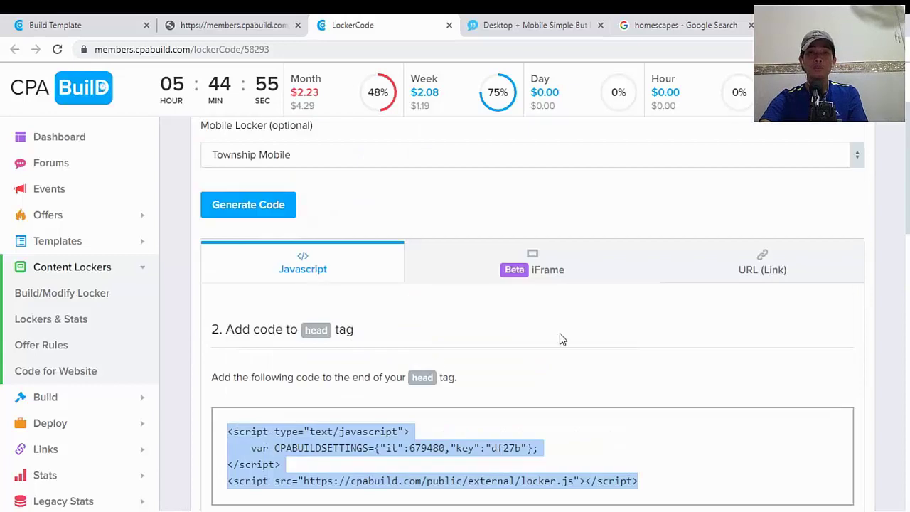
# Look through the iFrame and direct URL versions of the locker code, and return to the JavaScript version
pyautogui.click(568, 275)
pyautogui.scroll(-2, 576, 313)
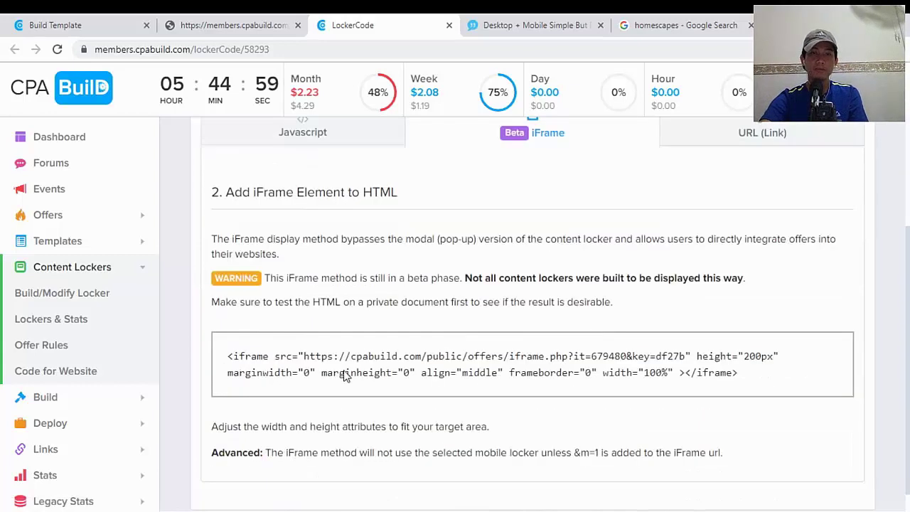
pyautogui.scroll(2, 588, 379)
pyautogui.click(759, 286)
pyautogui.scroll(-1, 508, 347)
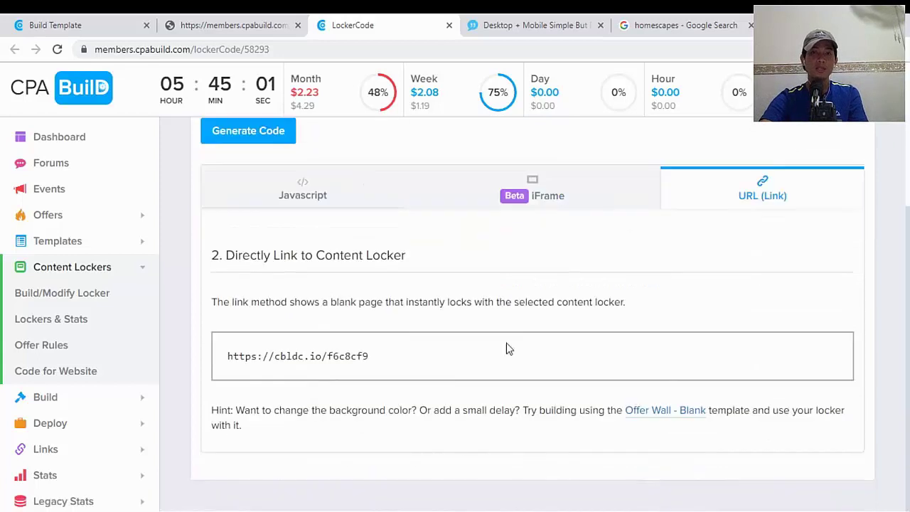
pyautogui.scroll(2, 341, 348)
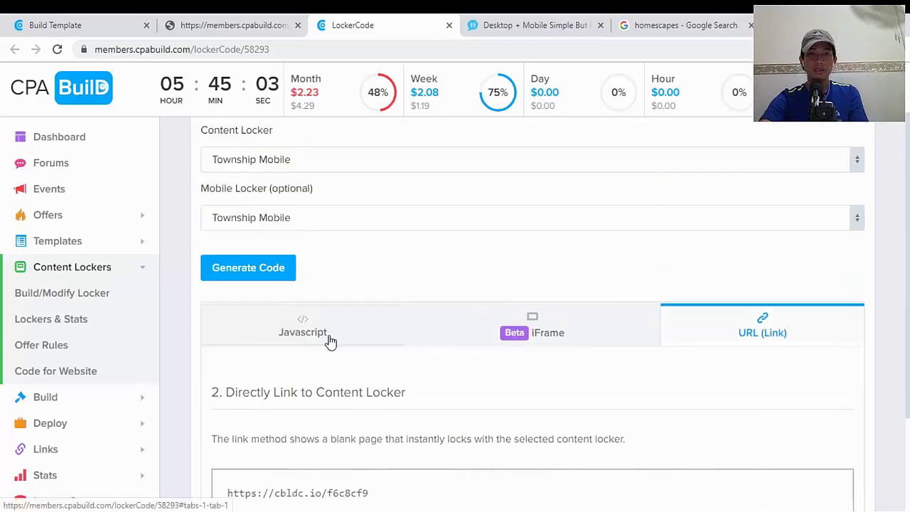
pyautogui.click(332, 341)
pyautogui.scroll(-2, 426, 345)
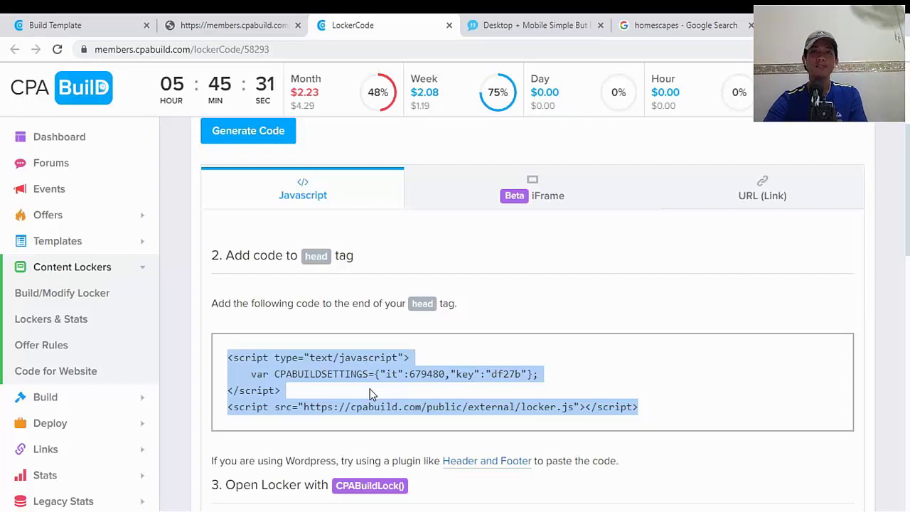
pyautogui.scroll(3, 369, 389)
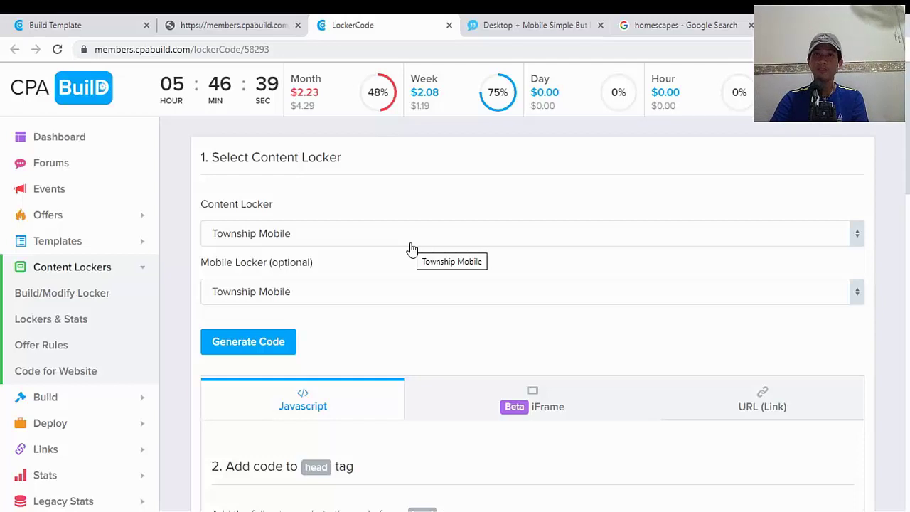
# Review the Desktop + Mobile Simple But Effective Locker forum post, checking its address, design previews, import code and setup instructions
pyautogui.click(554, 21)
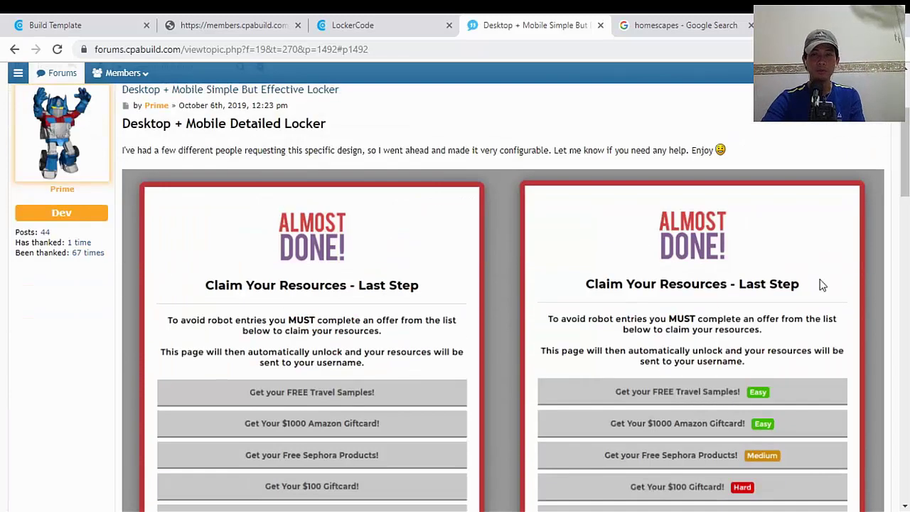
pyautogui.moveTo(369, 50); pyautogui.dragTo(72, 56)
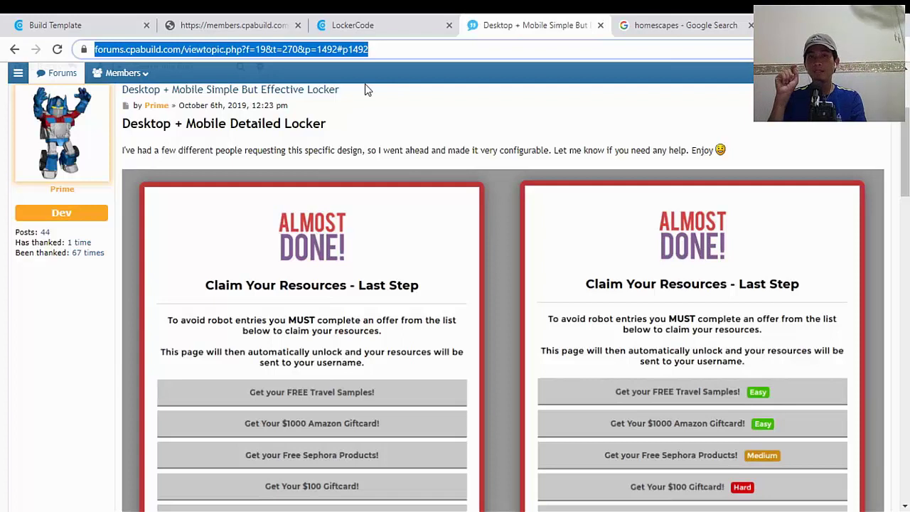
pyautogui.scroll(-10, 412, 264)
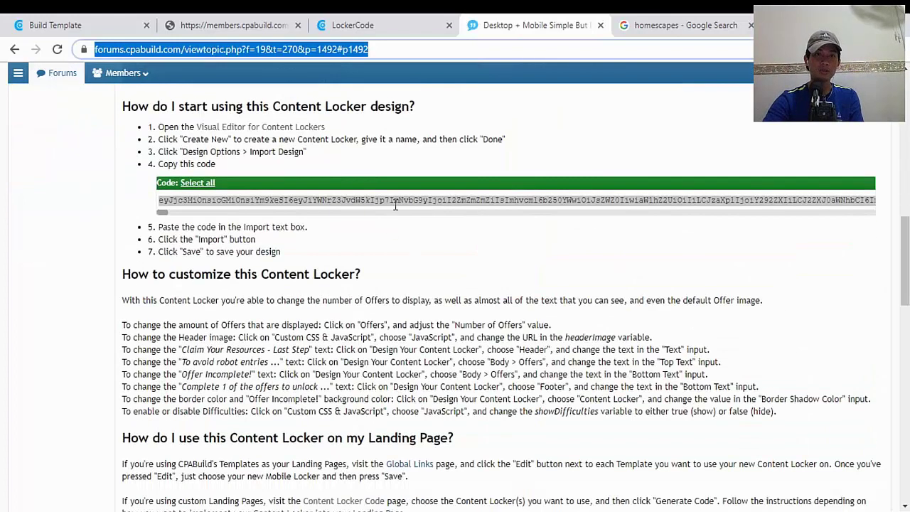
pyautogui.click(396, 204)
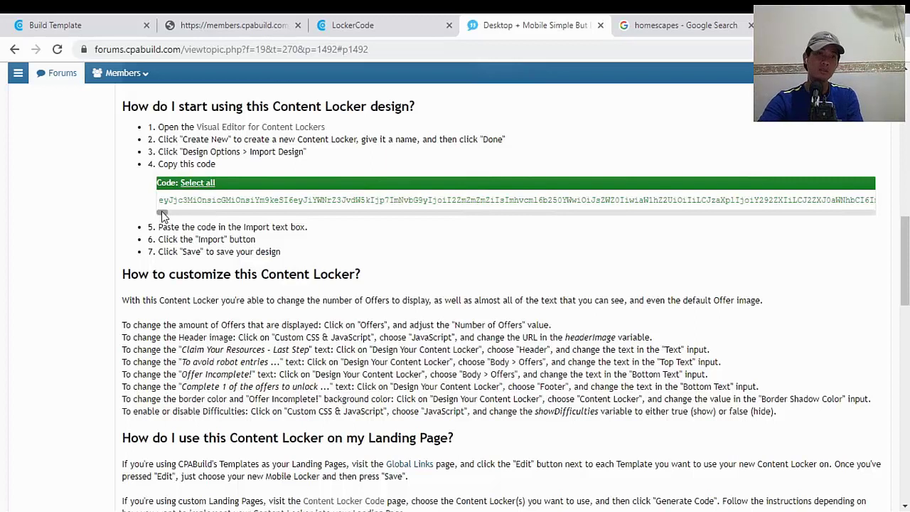
pyautogui.scroll(1, 307, 371)
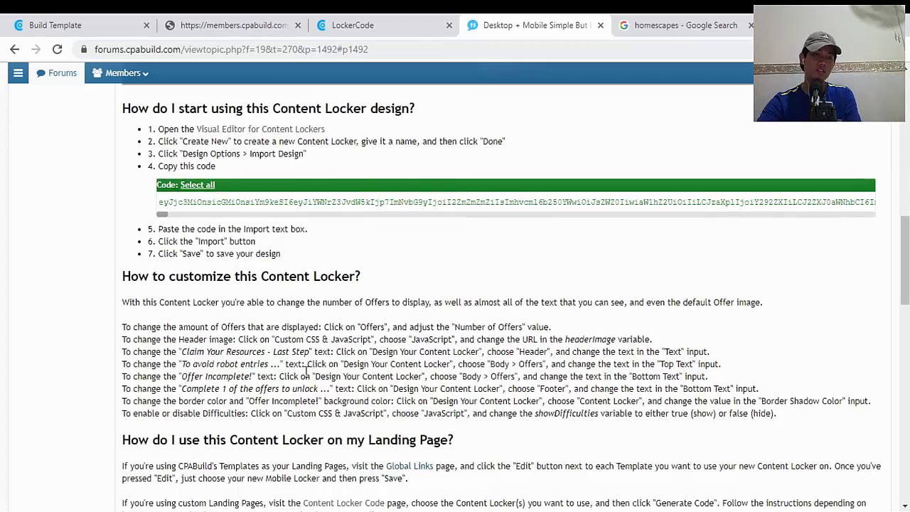
pyautogui.scroll(2, 308, 370)
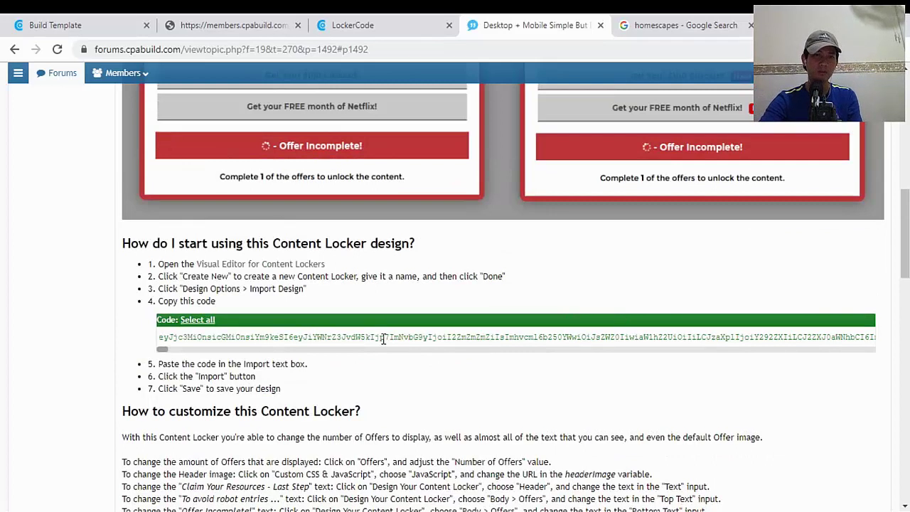
pyautogui.scroll(6, 332, 202)
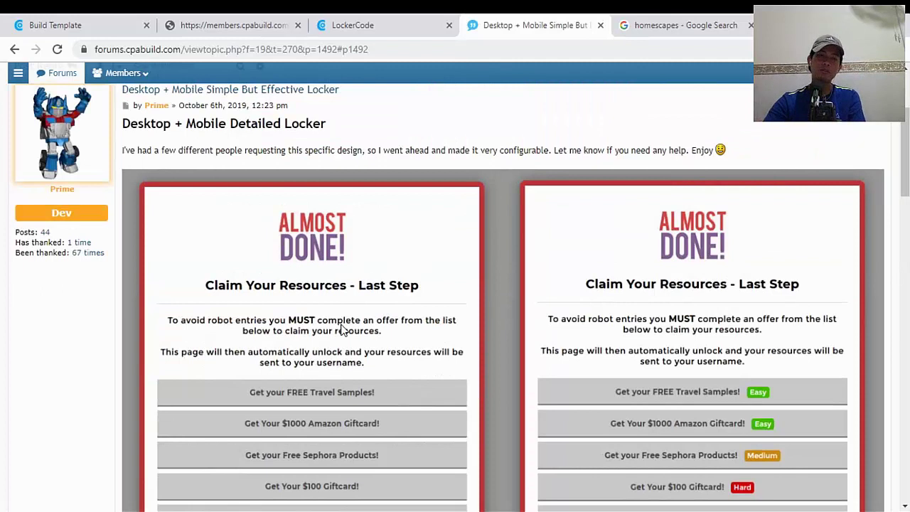
pyautogui.scroll(-4, 334, 334)
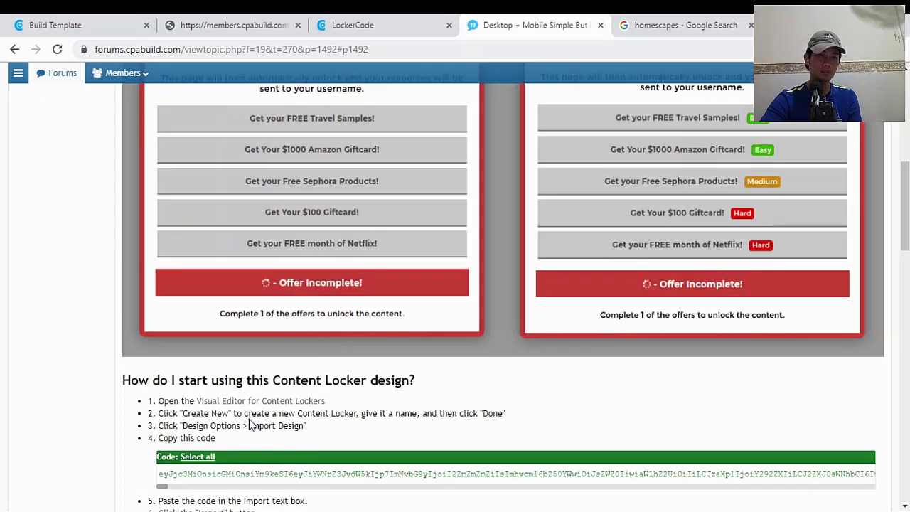
pyautogui.scroll(-2, 251, 424)
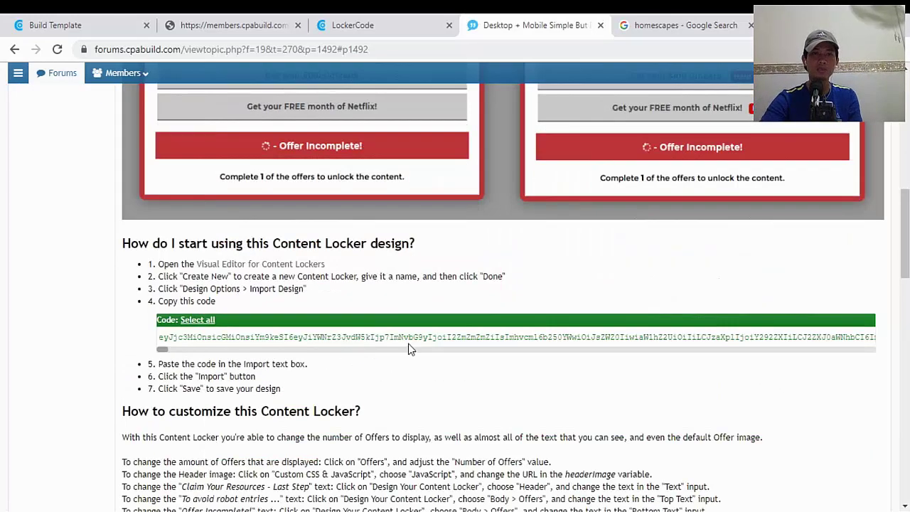